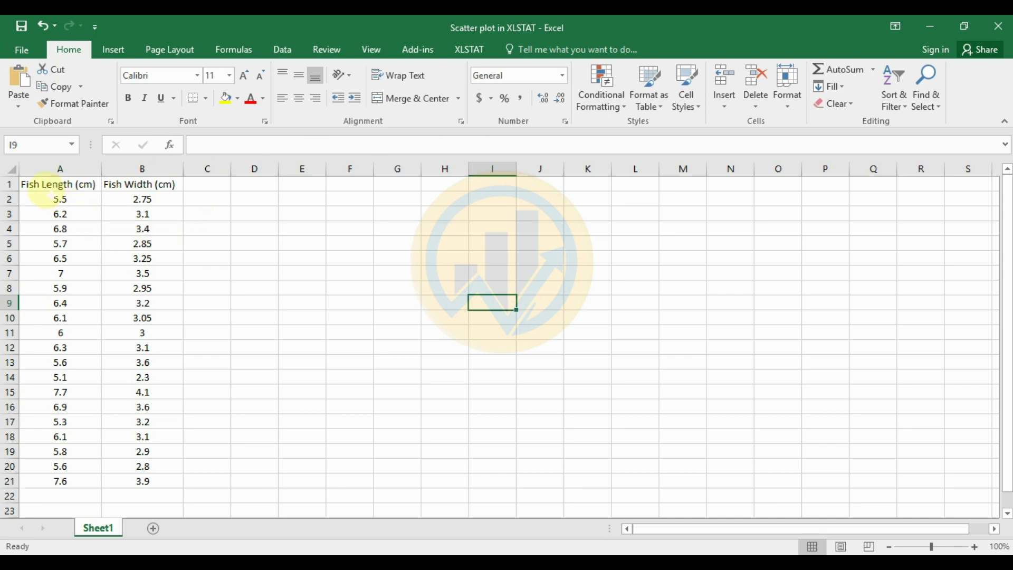
# - Check the Fish Length (cm) and Fish Width (cm) headers, then show the XLSTAT tools
pyautogui.click(47, 185)
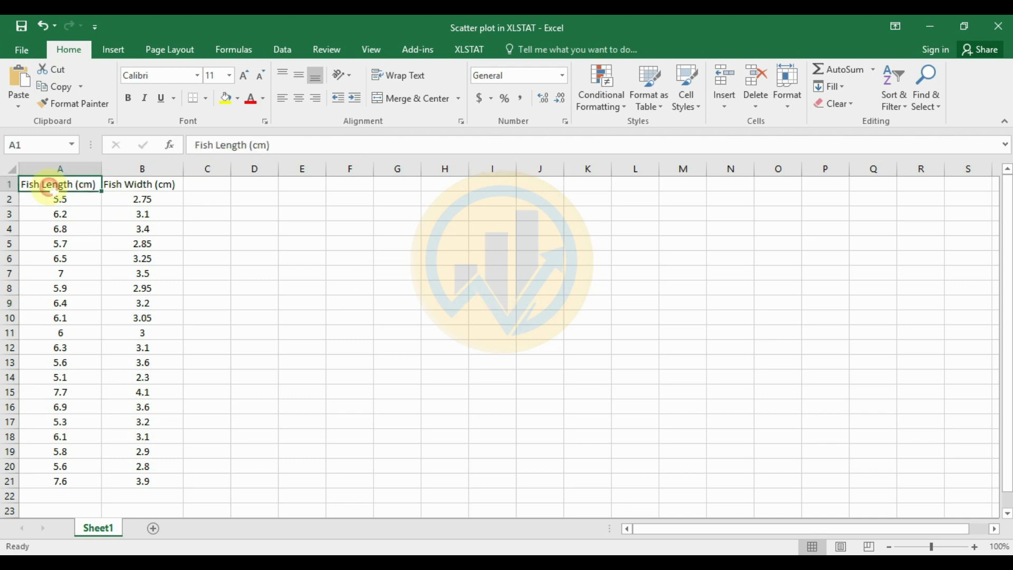
pyautogui.click(142, 184)
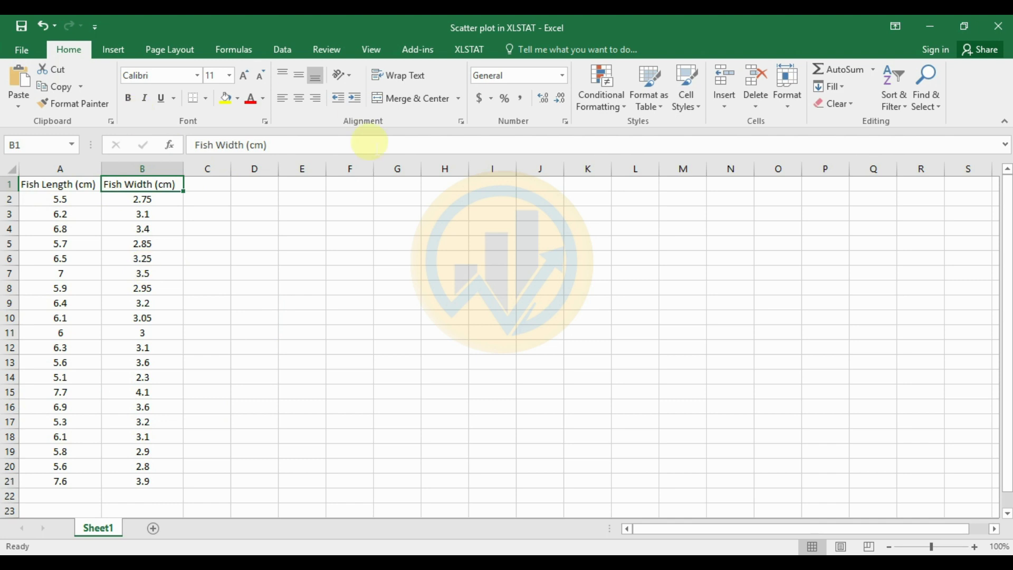
pyautogui.click(471, 49)
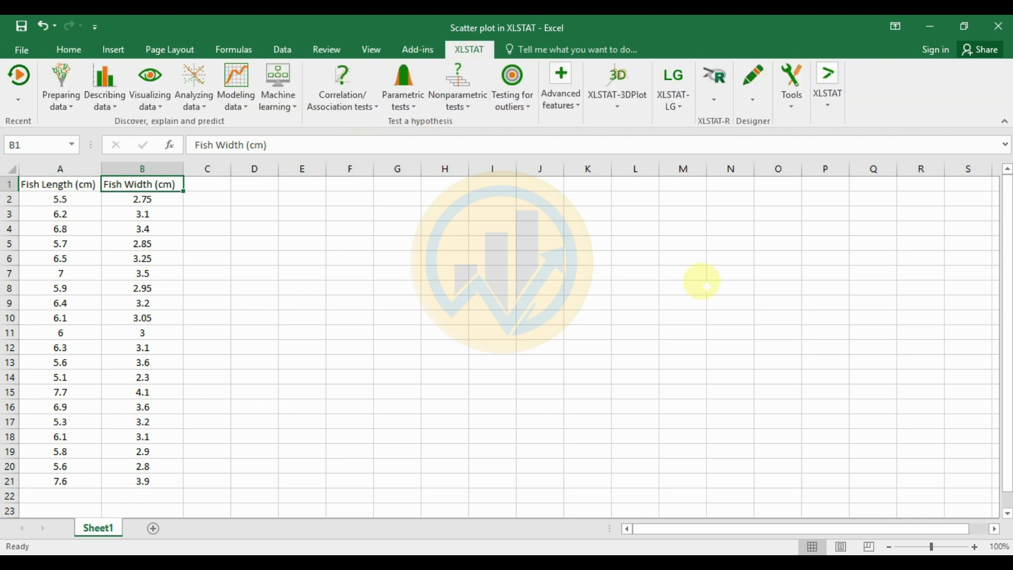
# - Start a new XLSTAT Scatter plots setup and clear the prefilled X and Y ranges
pyautogui.click(165, 109)
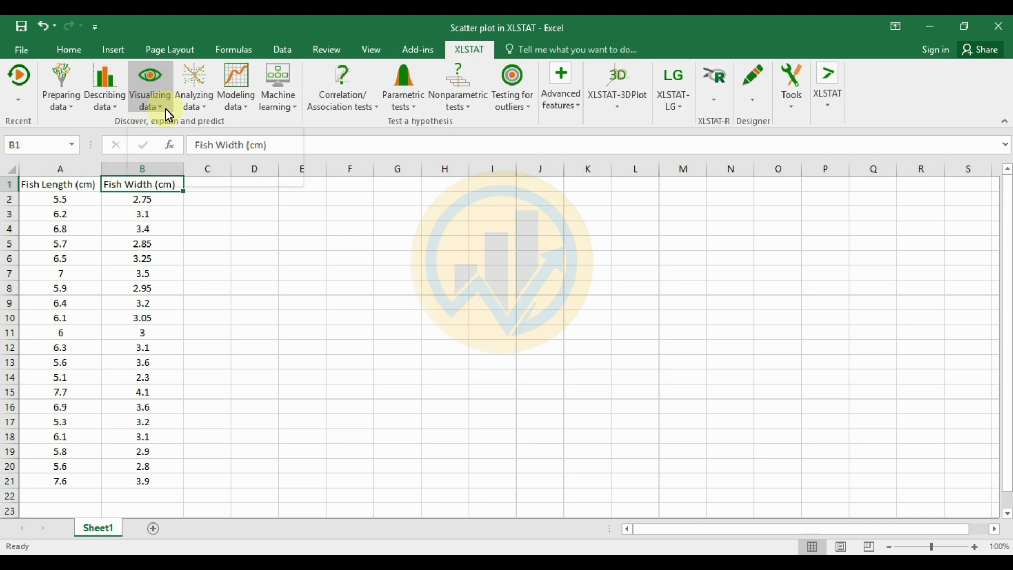
pyautogui.click(166, 108)
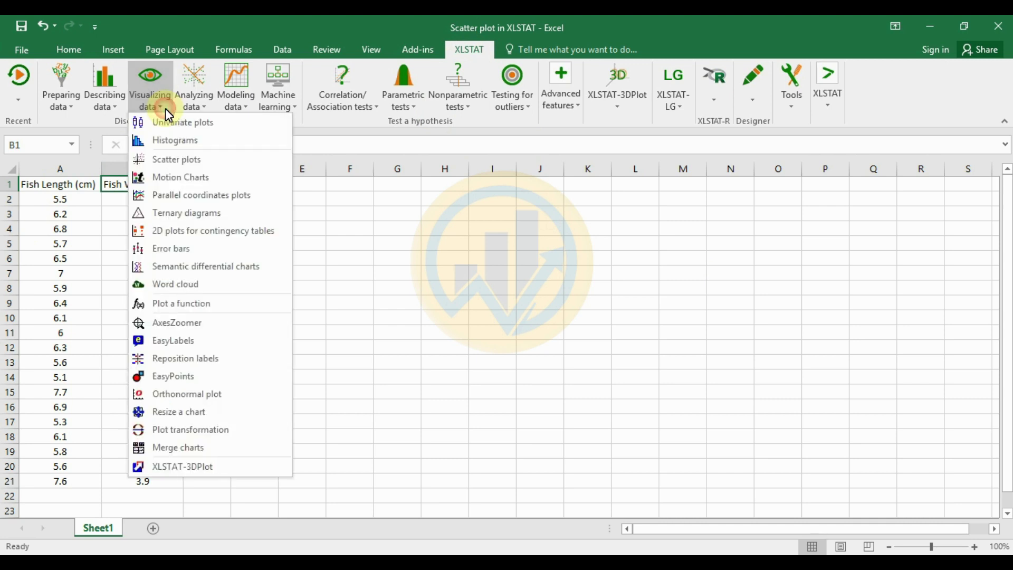
pyautogui.click(179, 160)
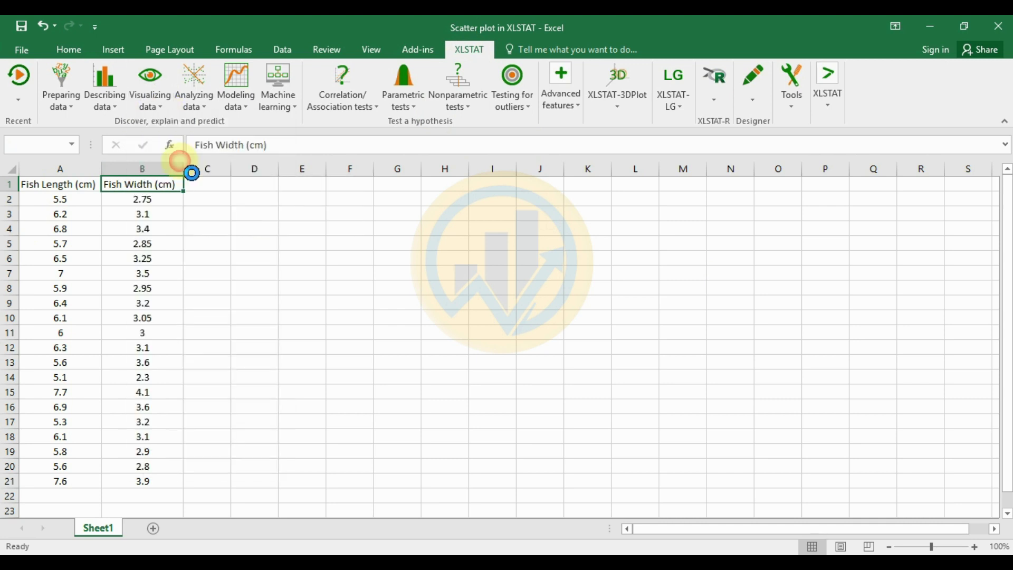
pyautogui.moveTo(460, 169); pyautogui.dragTo(477, 206)
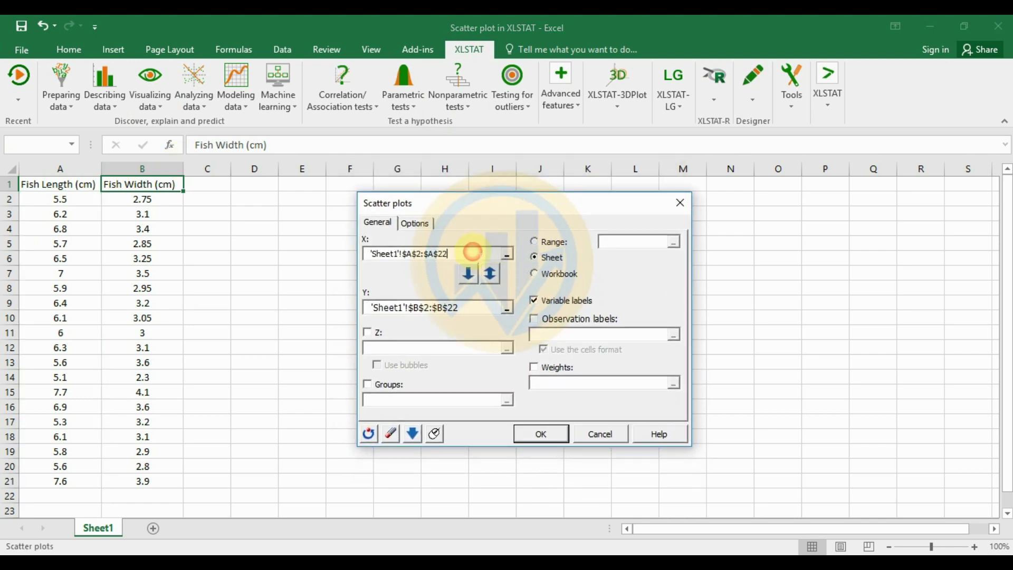
pyautogui.click(470, 254)
pyautogui.press('Delete')
pyautogui.click(454, 307)
pyautogui.press('Delete')
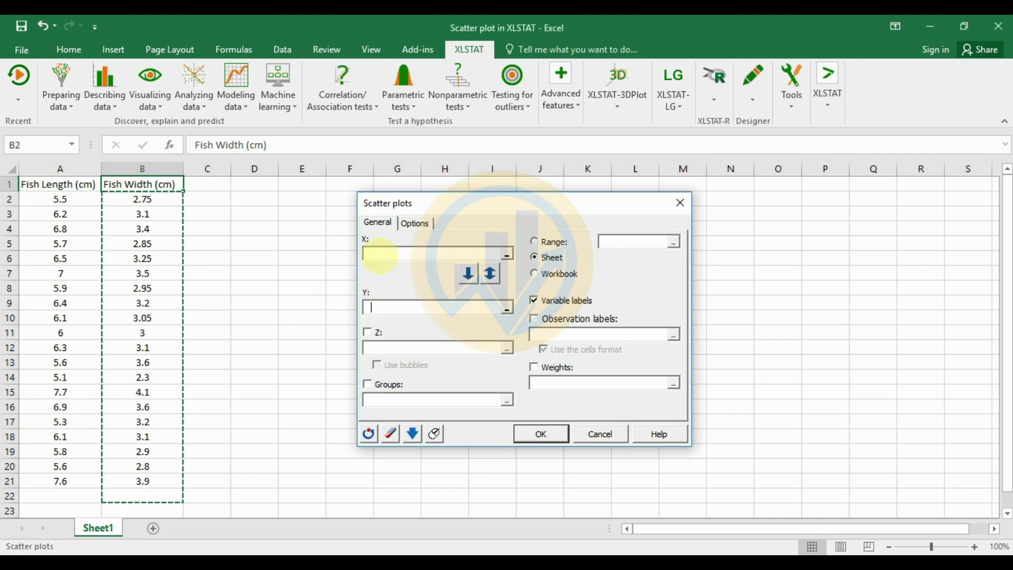
# - Select Fish Length A1:A21 as X and Fish Width B1:B21 as Y
pyautogui.click(509, 255)
pyautogui.moveTo(61, 185); pyautogui.dragTo(61, 480)
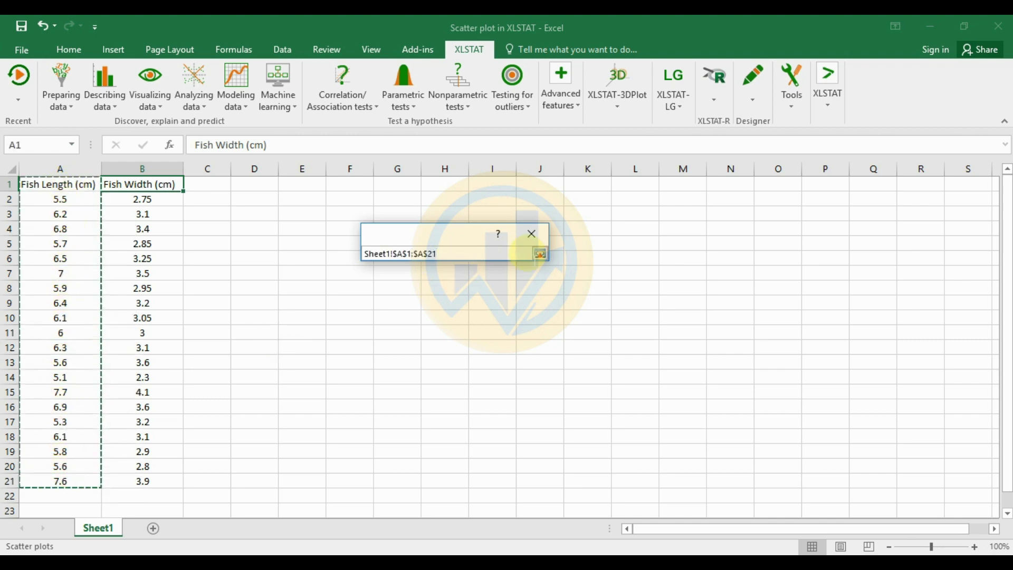
pyautogui.click(539, 254)
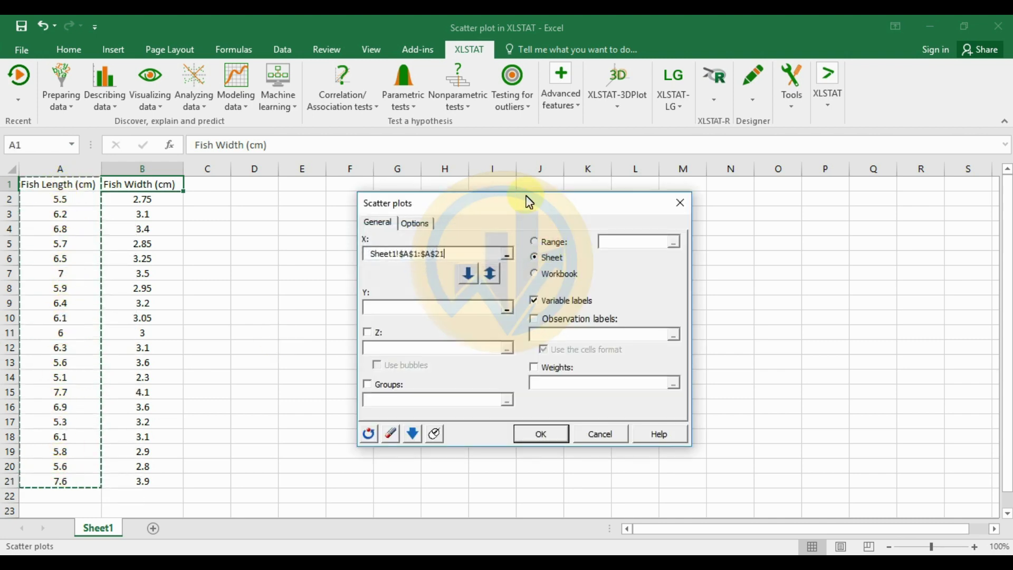
pyautogui.click(509, 310)
pyautogui.moveTo(159, 185); pyautogui.dragTo(146, 481)
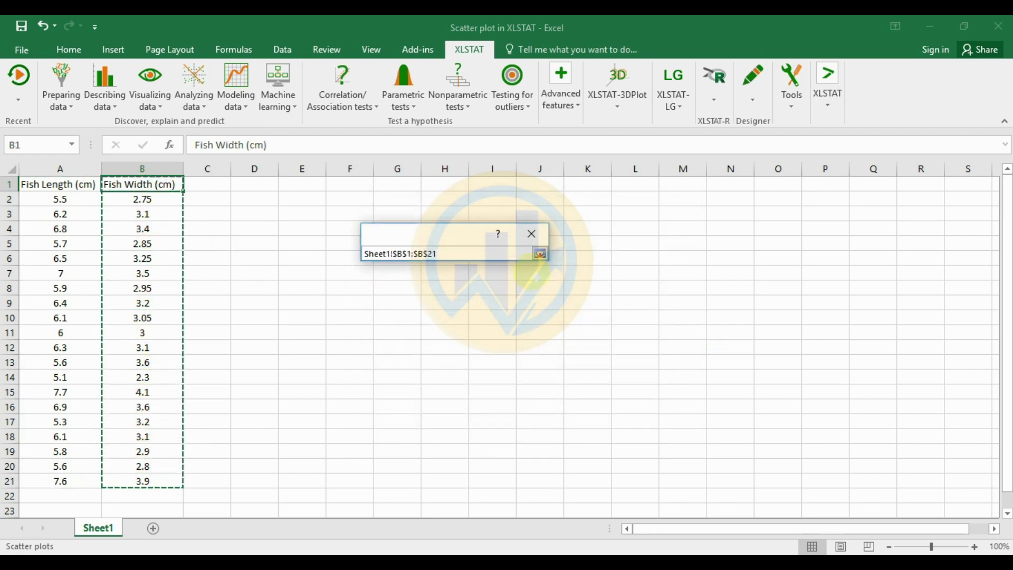
pyautogui.click(540, 254)
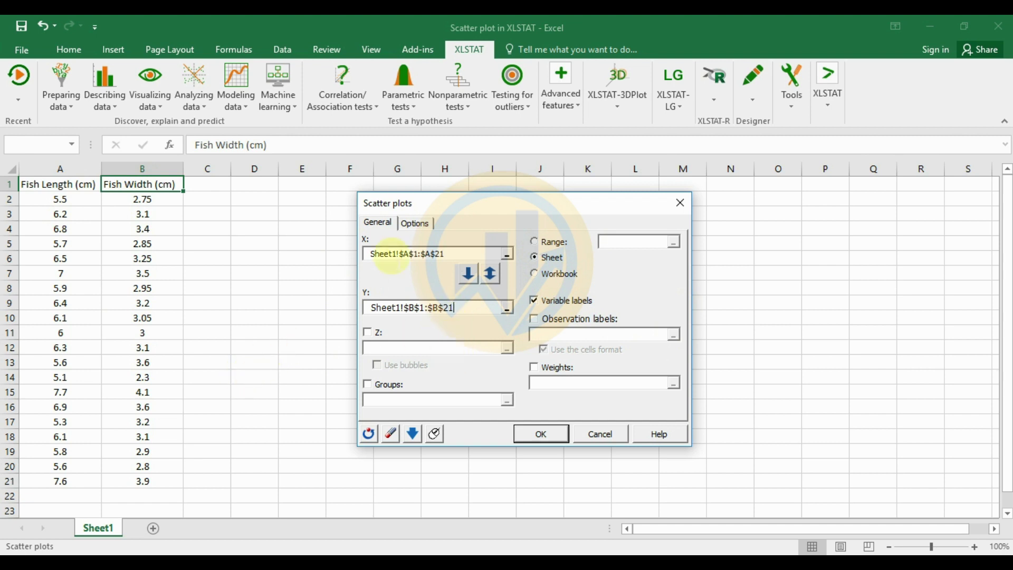
pyautogui.click(415, 223)
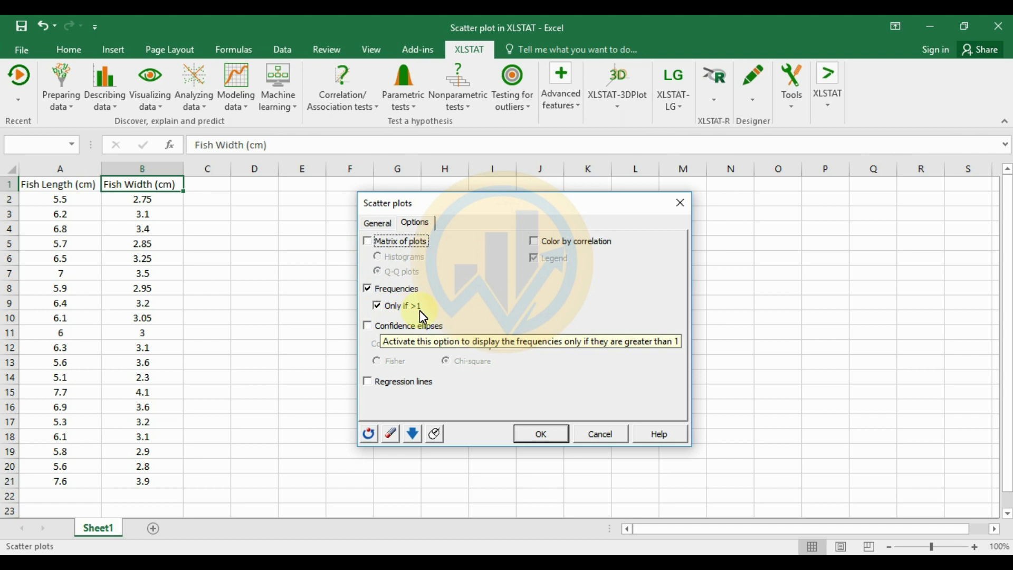
# - Run the scatter plot analysis and accept the X and Y selections of 20 rows each
pyautogui.click(380, 311)
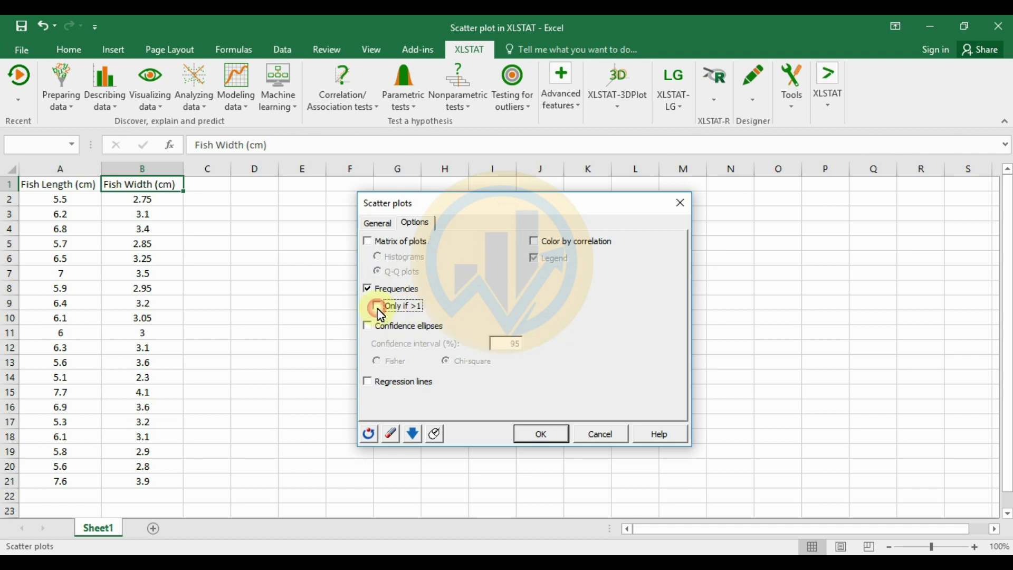
pyautogui.click(550, 442)
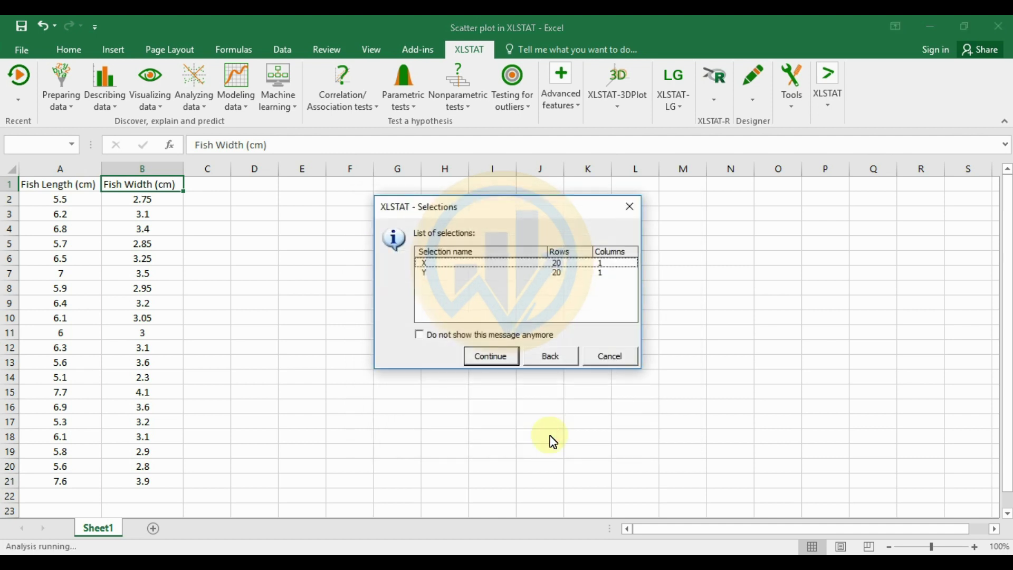
pyautogui.moveTo(468, 212); pyautogui.dragTo(484, 214)
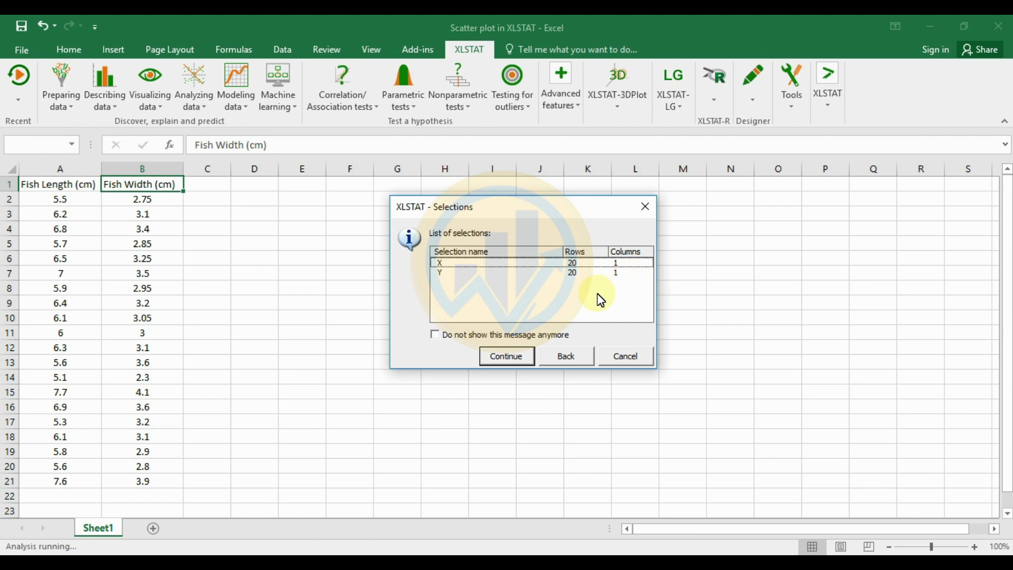
pyautogui.click(507, 357)
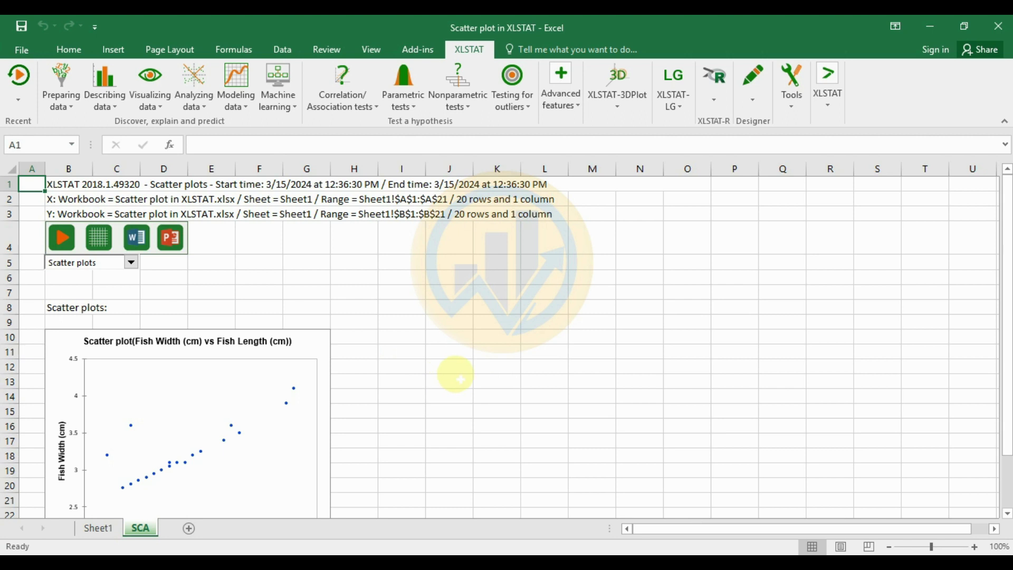
# - Enlarge the scatter chart on the SCA sheet and move it up and left
pyautogui.scroll(-1, 455, 375)
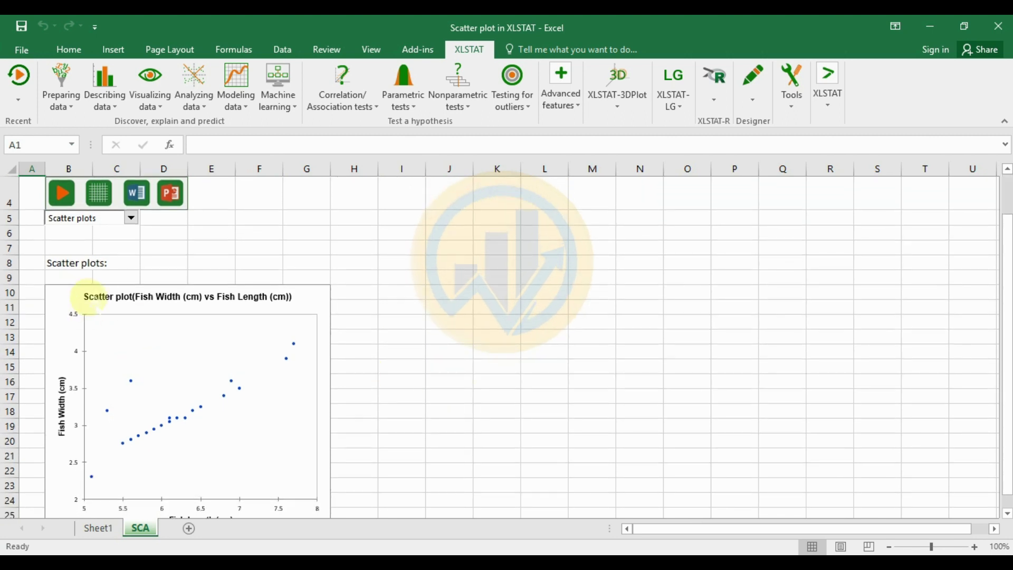
pyautogui.moveTo(58, 297); pyautogui.dragTo(368, 231)
pyautogui.moveTo(637, 474); pyautogui.dragTo(704, 505)
pyautogui.moveTo(375, 225); pyautogui.dragTo(311, 197)
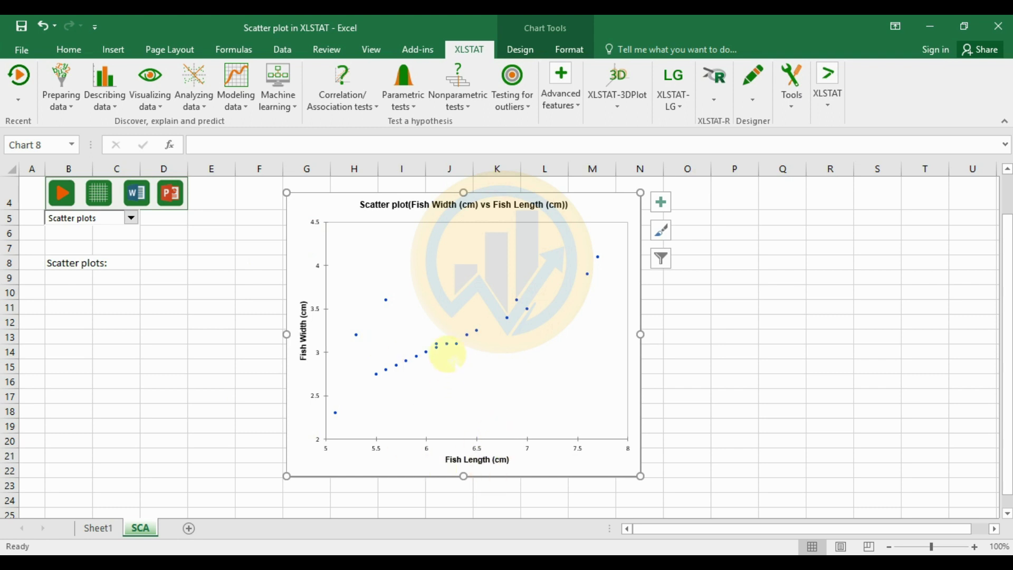
# - Open the Format Data Series pane for the chart's data points
pyautogui.moveTo(459, 353)
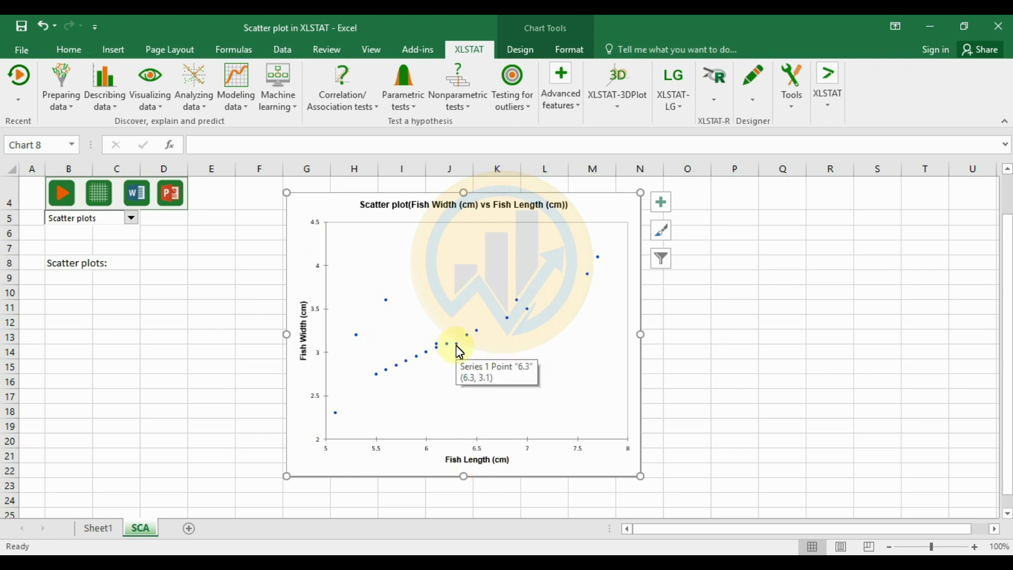
pyautogui.click(456, 345)
pyautogui.doubleClick(457, 345)
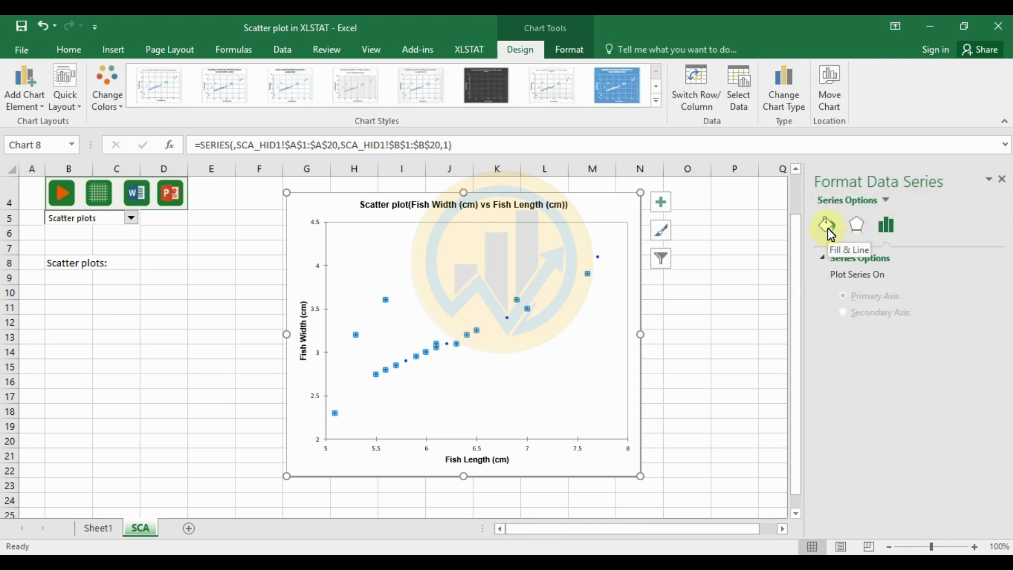
# - Make the data markers circles of size 8
pyautogui.click(830, 231)
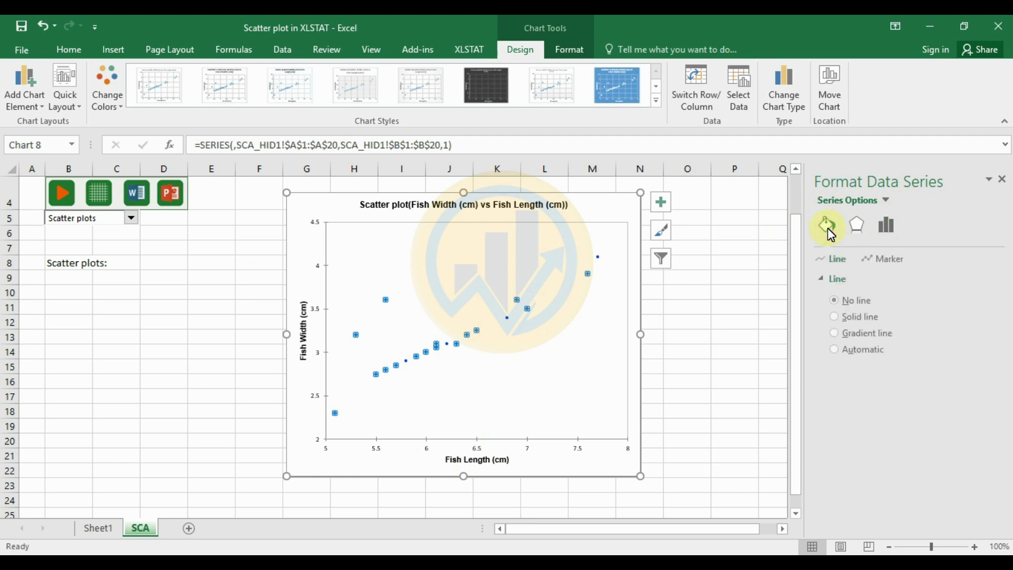
pyautogui.click(875, 259)
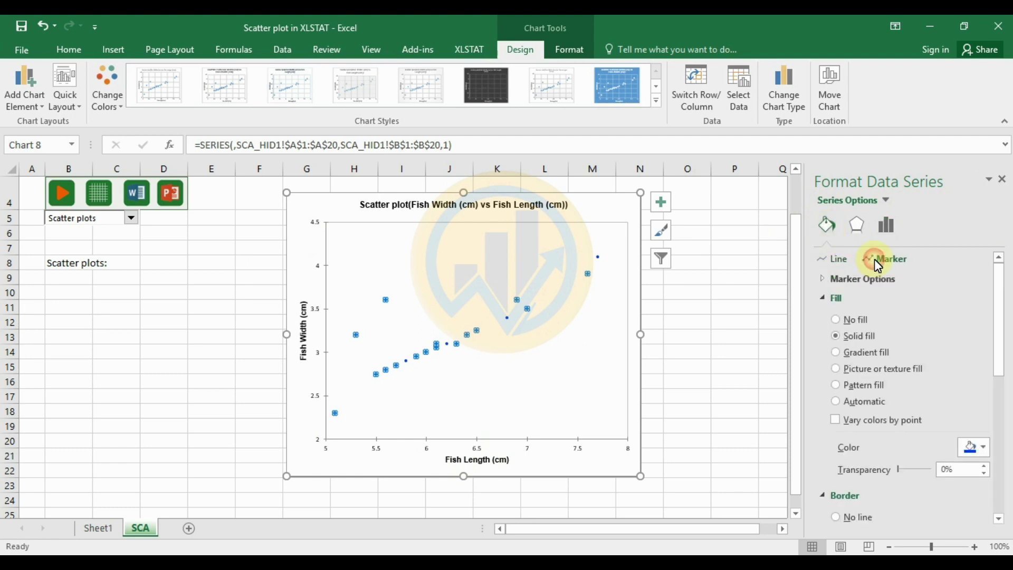
pyautogui.click(825, 279)
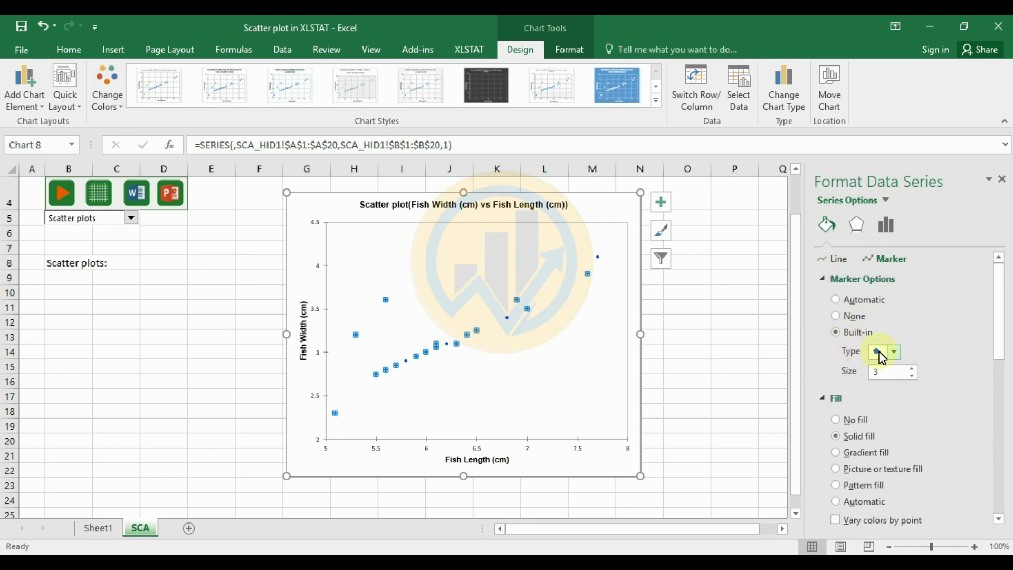
pyautogui.click(897, 353)
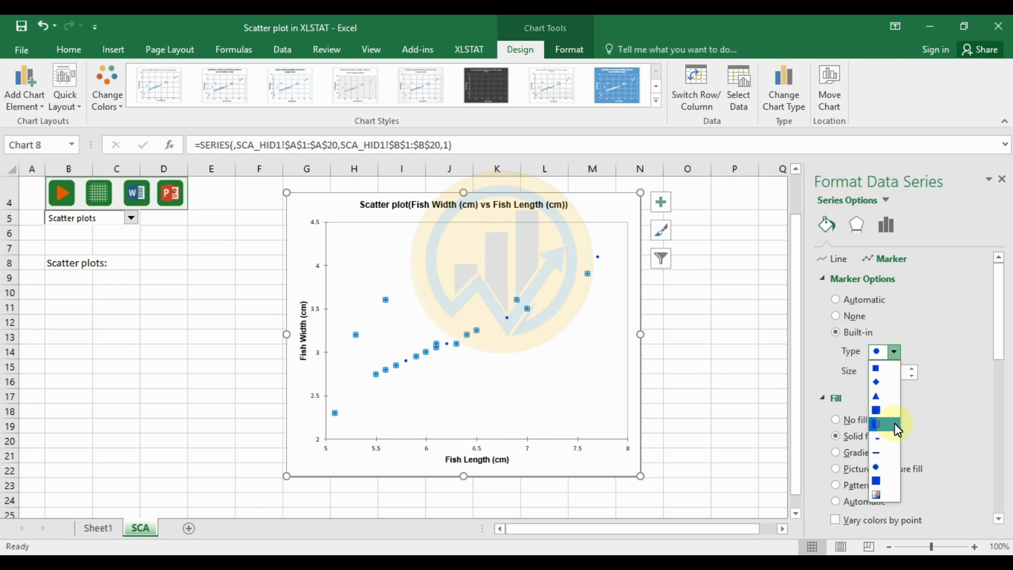
pyautogui.click(889, 375)
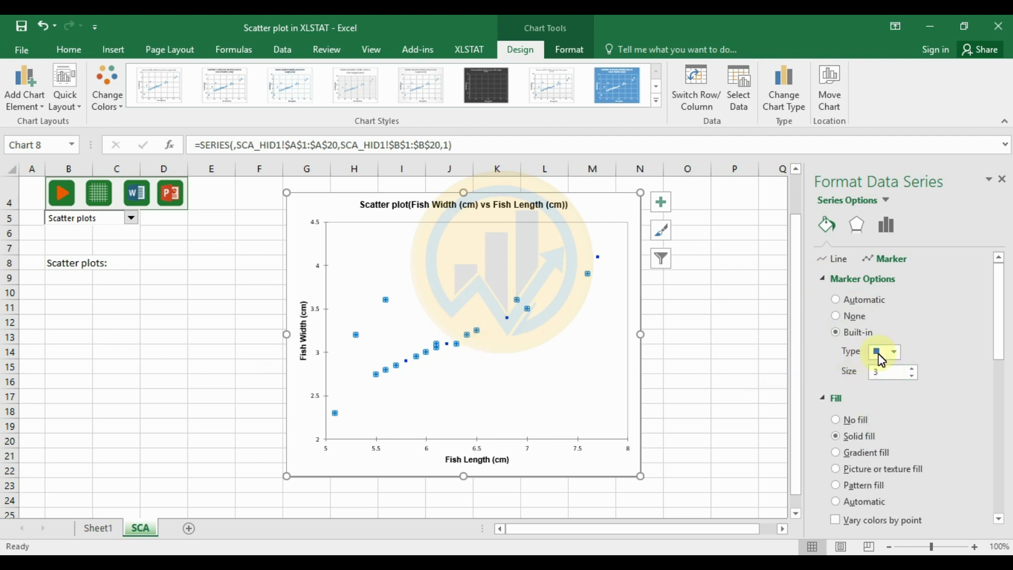
pyautogui.click(893, 352)
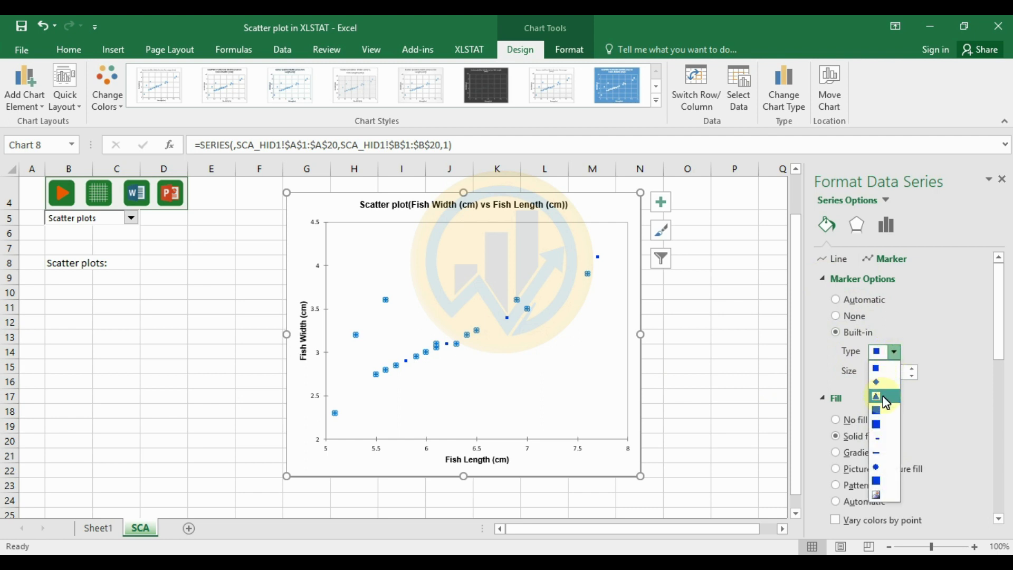
pyautogui.click(885, 474)
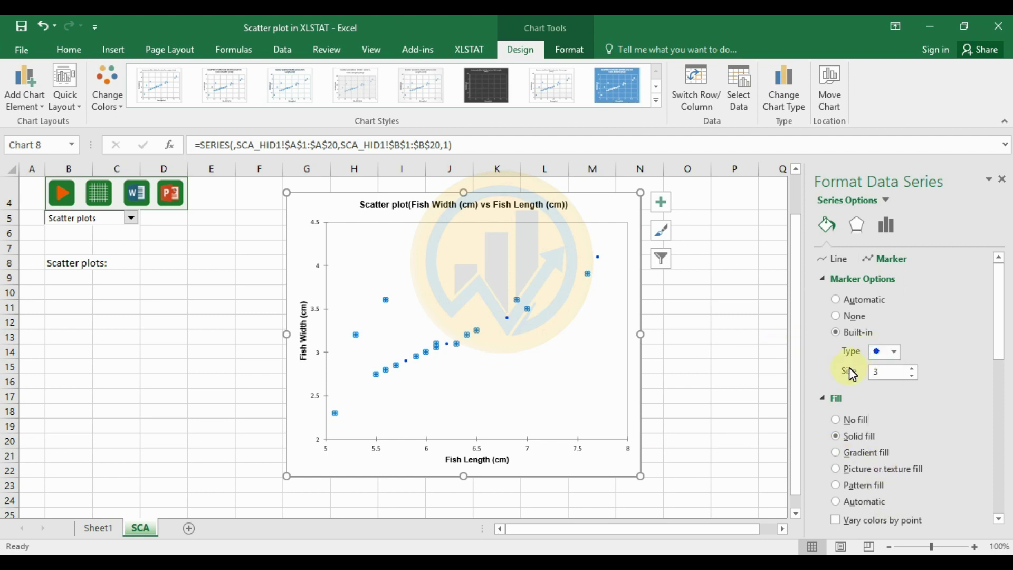
pyautogui.click(913, 370)
pyautogui.click(912, 370)
pyautogui.click(913, 370)
pyautogui.click(913, 370)
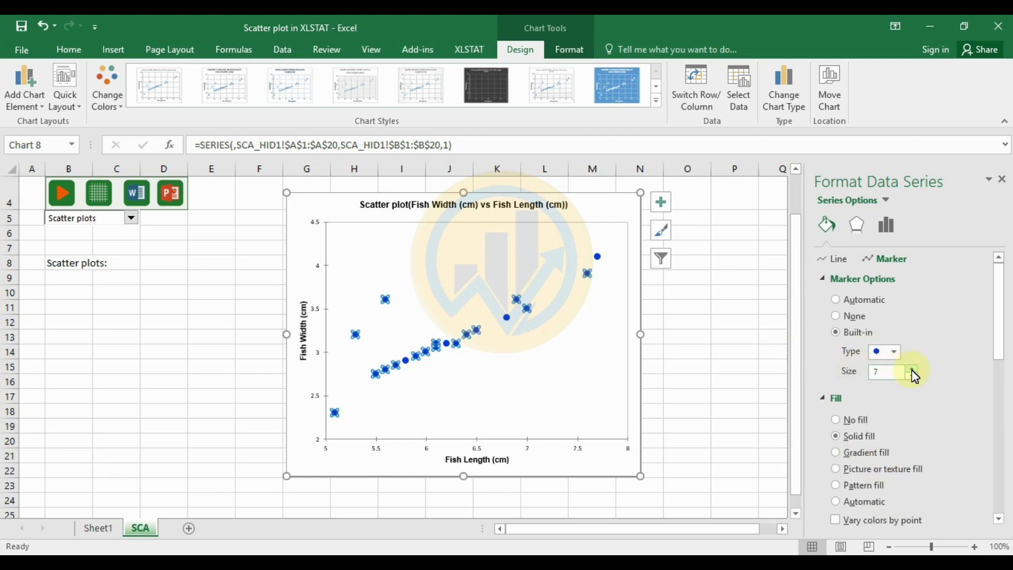
pyautogui.click(912, 369)
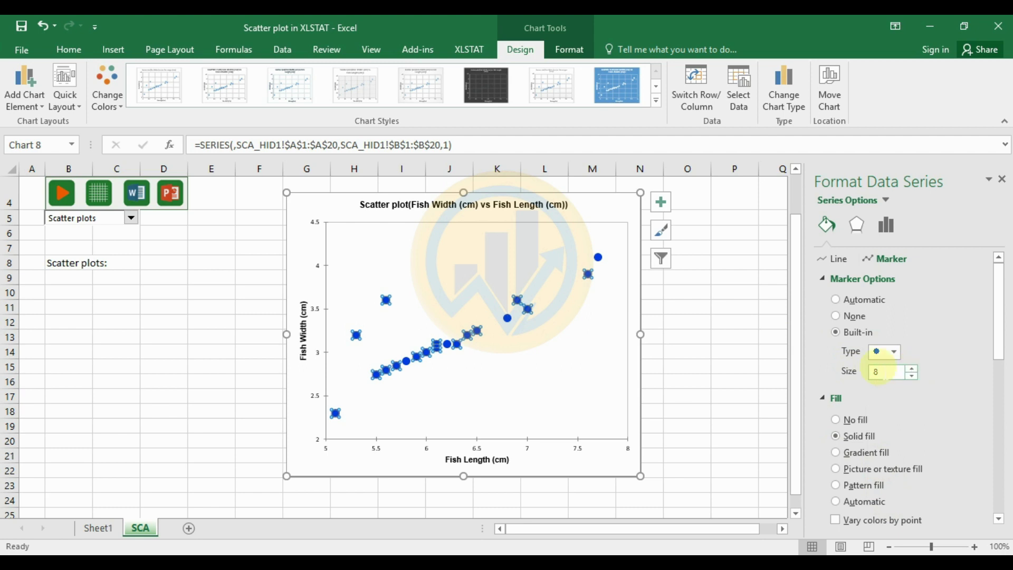
# - Fill the markers Orange Accent 2 Darker 25% and give them orange outlines
pyautogui.scroll(-3, 872, 420)
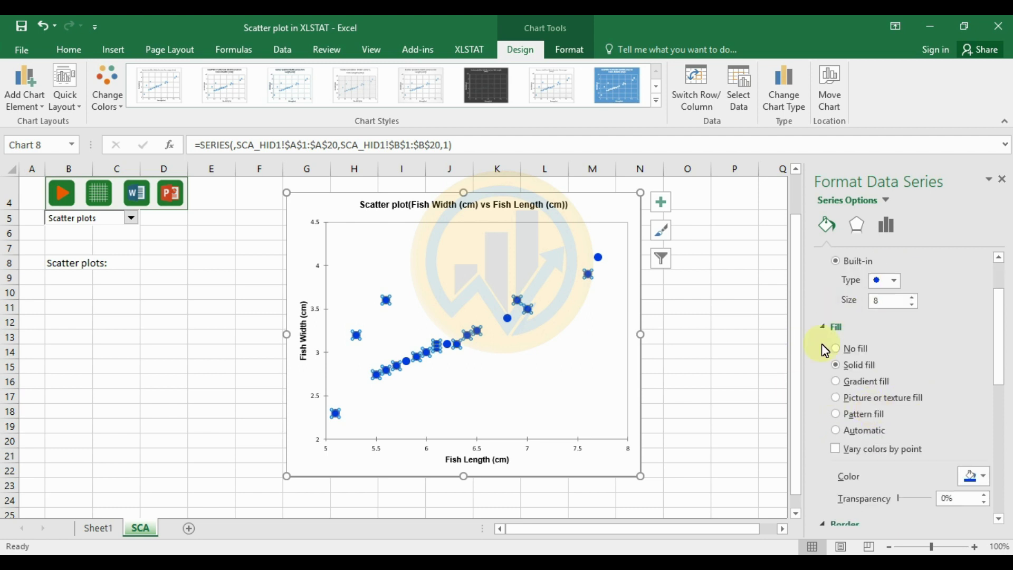
pyautogui.scroll(-1, 876, 412)
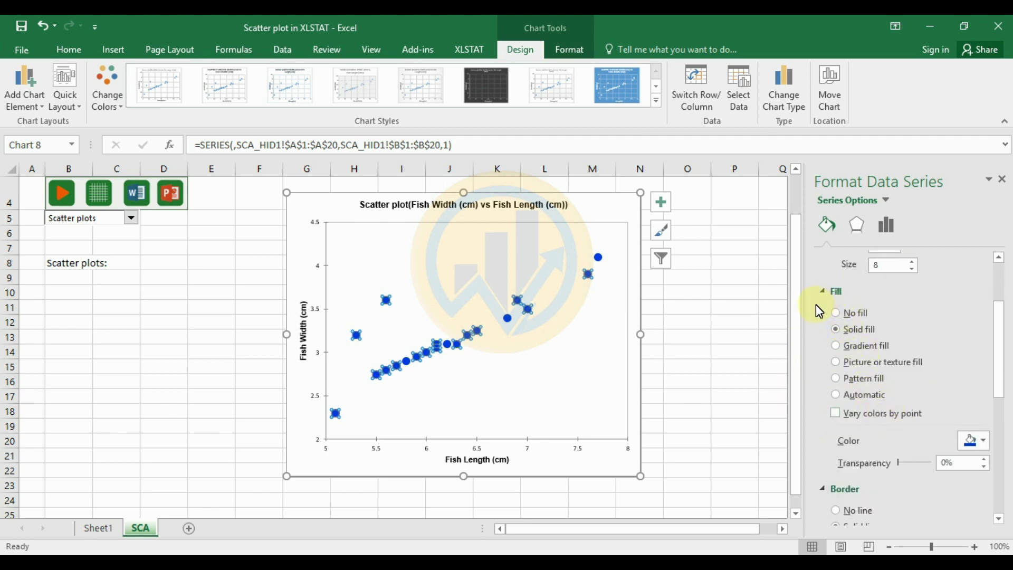
pyautogui.click(984, 440)
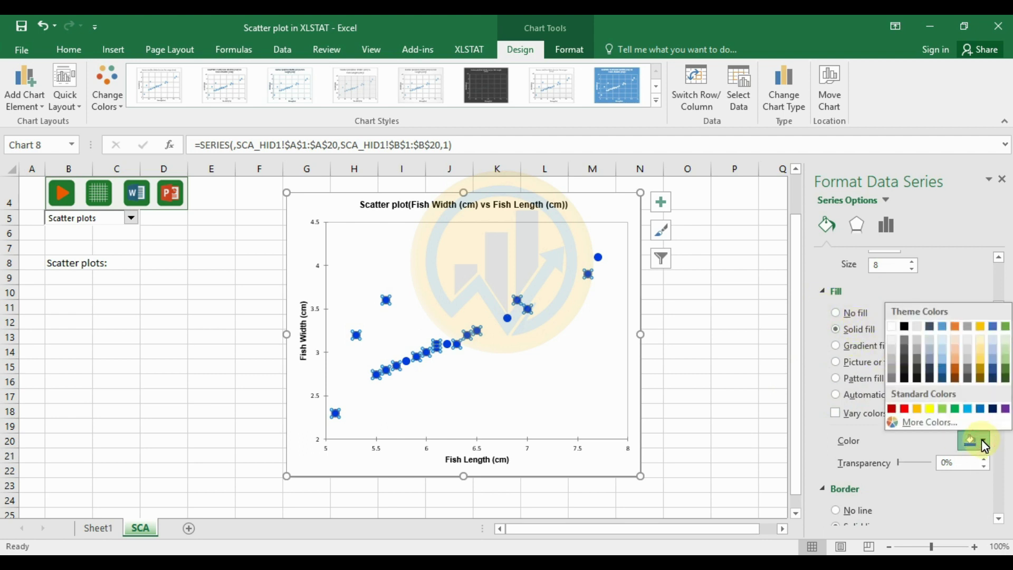
pyautogui.click(954, 370)
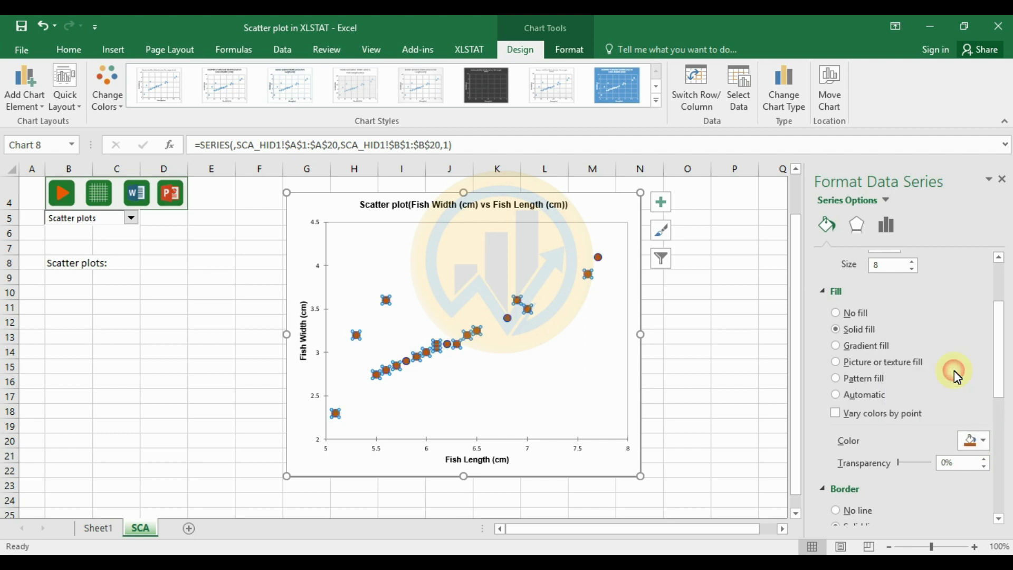
pyautogui.scroll(-3, 954, 463)
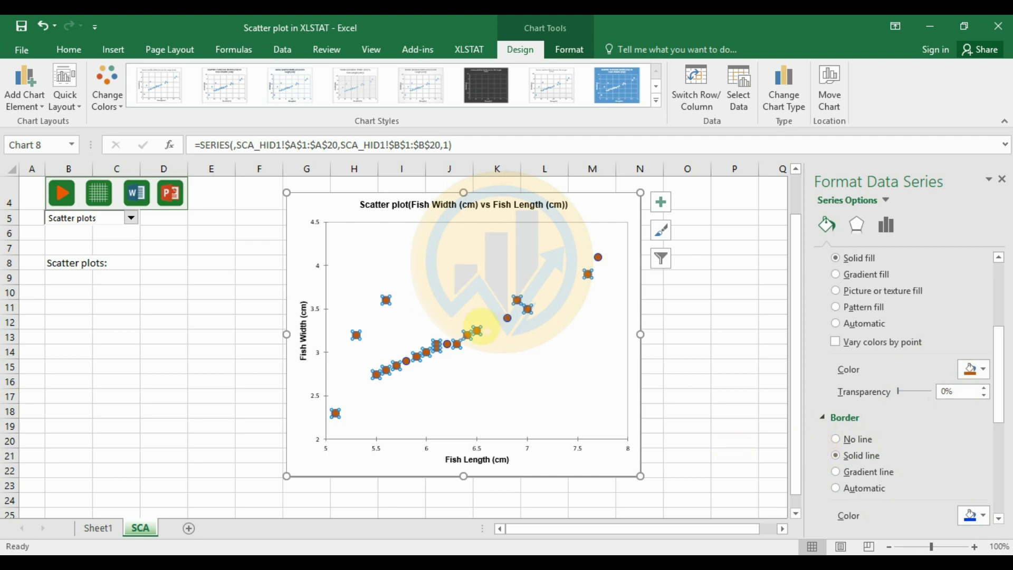
pyautogui.click(974, 516)
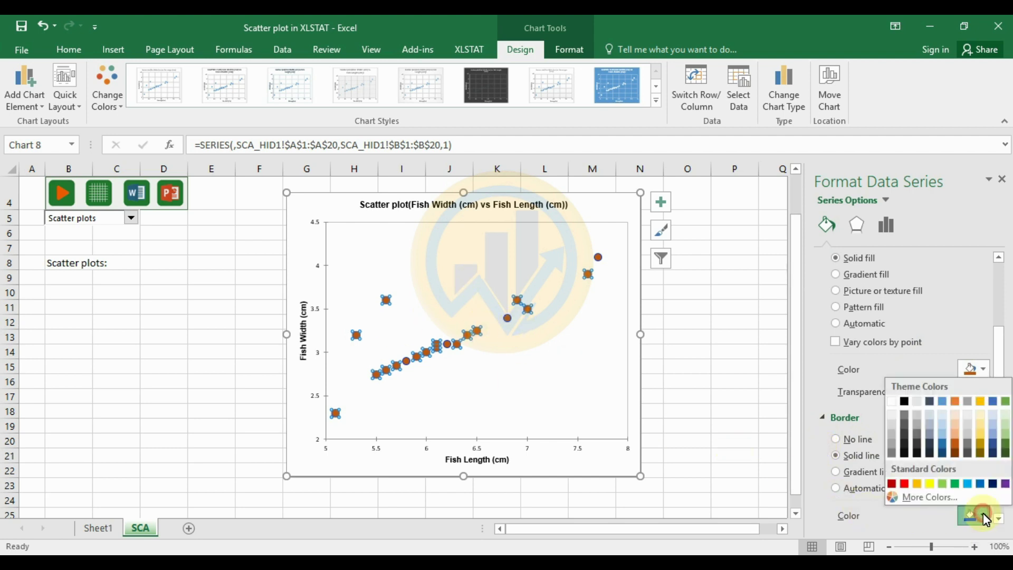
pyautogui.click(956, 446)
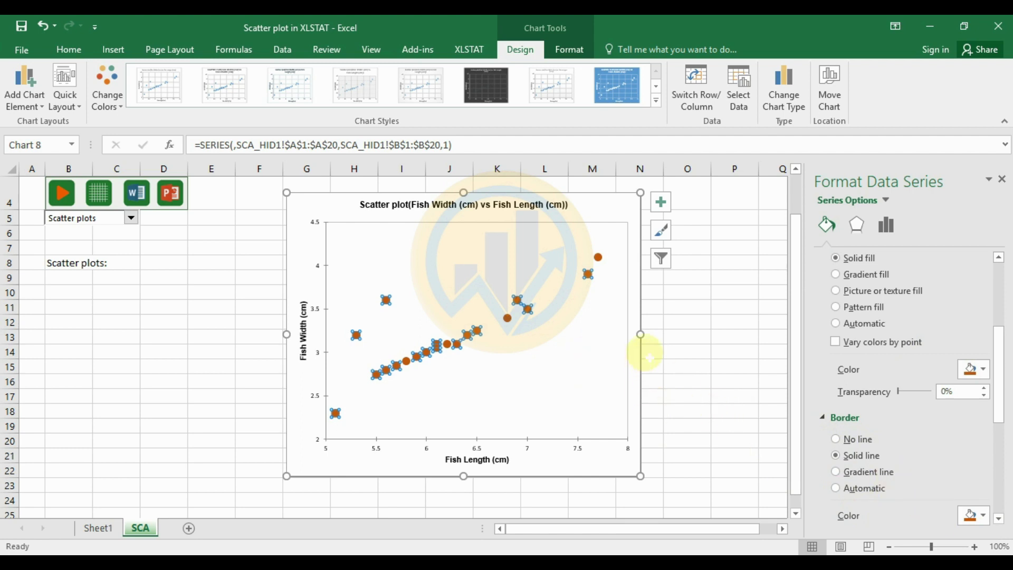
# - Check the orange markers, then select the chart's plot area
pyautogui.click(676, 309)
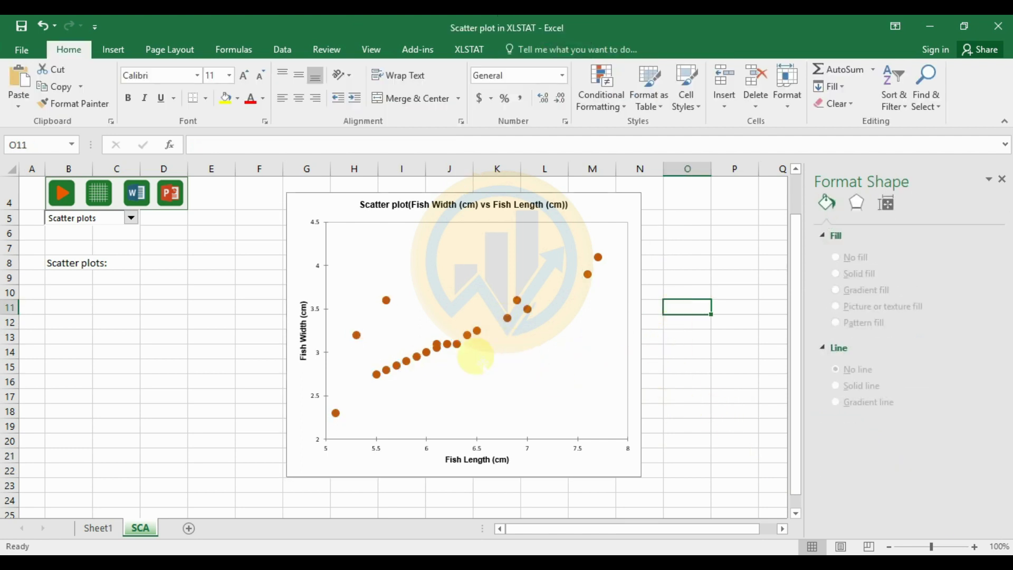
pyautogui.click(349, 440)
pyautogui.click(331, 387)
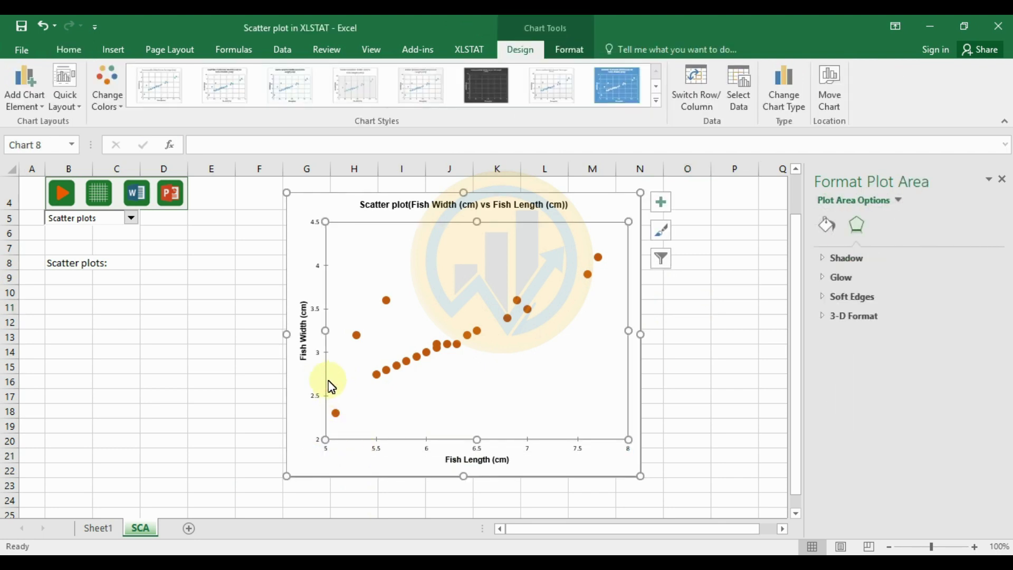
pyautogui.click(327, 377)
pyautogui.click(379, 402)
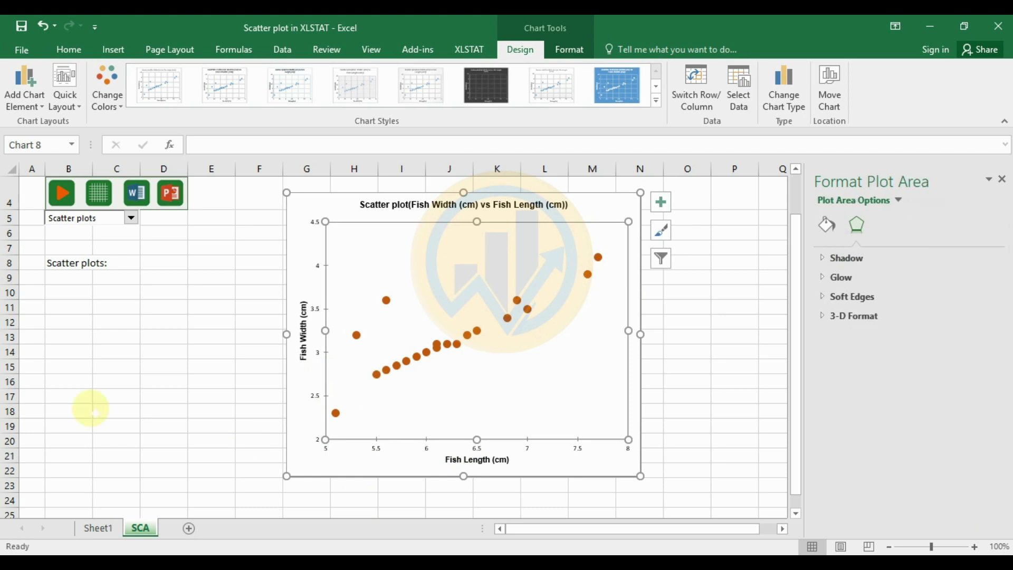
# - Give the plot area a black border 1.5 pt wide
pyautogui.click(828, 226)
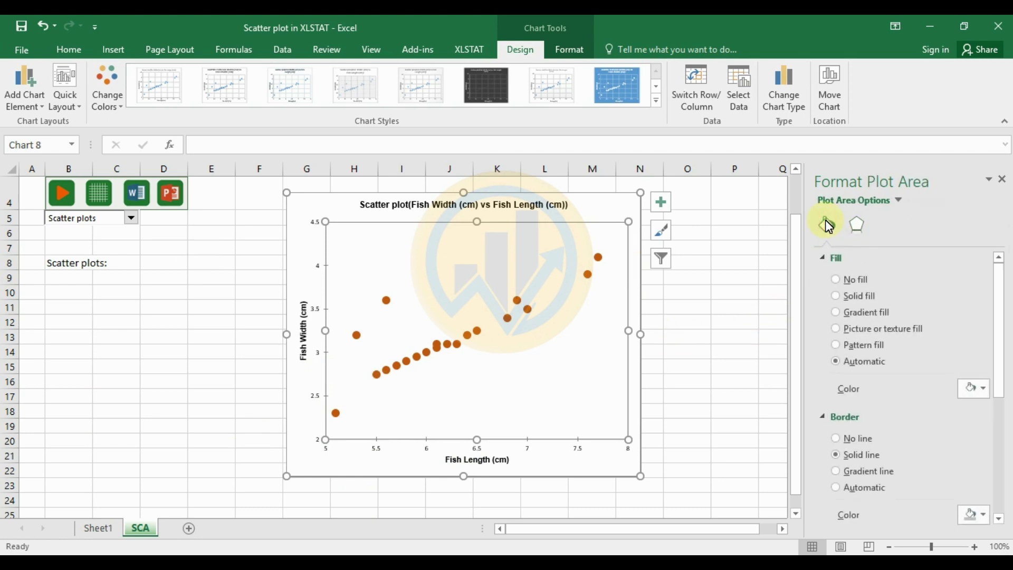
pyautogui.click(1003, 426)
pyautogui.click(982, 445)
pyautogui.click(906, 330)
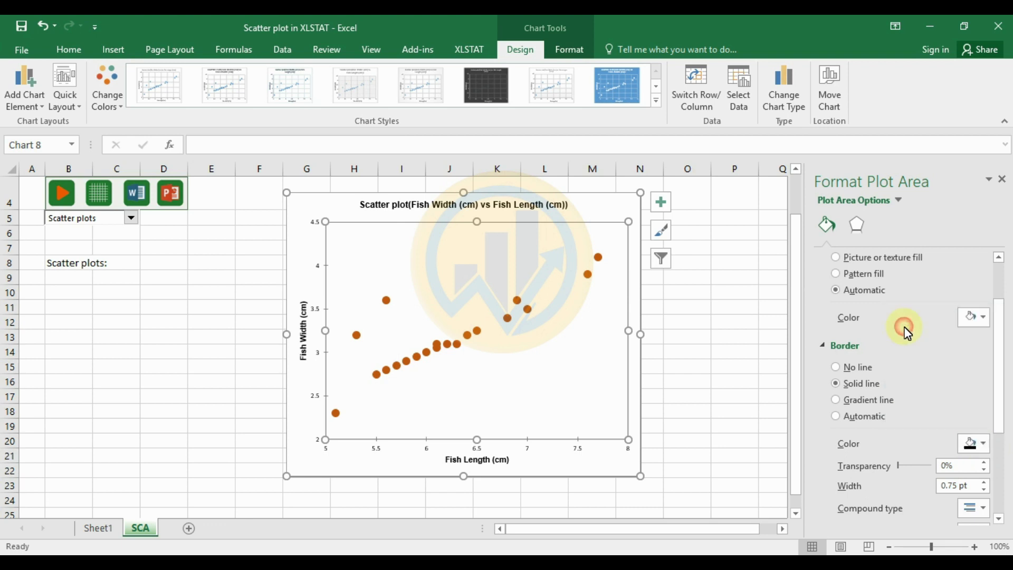
pyautogui.click(985, 482)
pyautogui.click(985, 483)
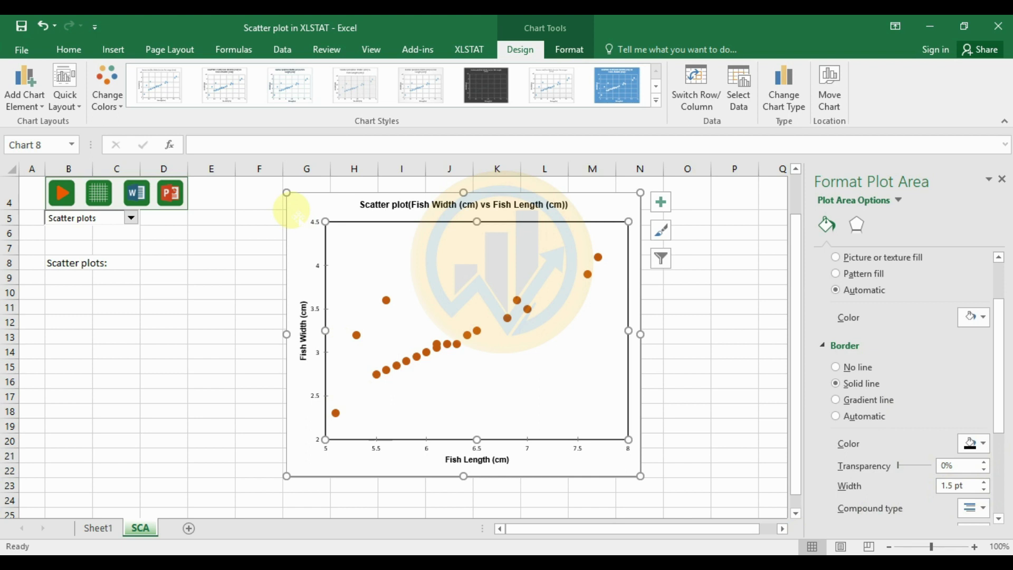
# - Set the chart area border to No line
pyautogui.click(295, 217)
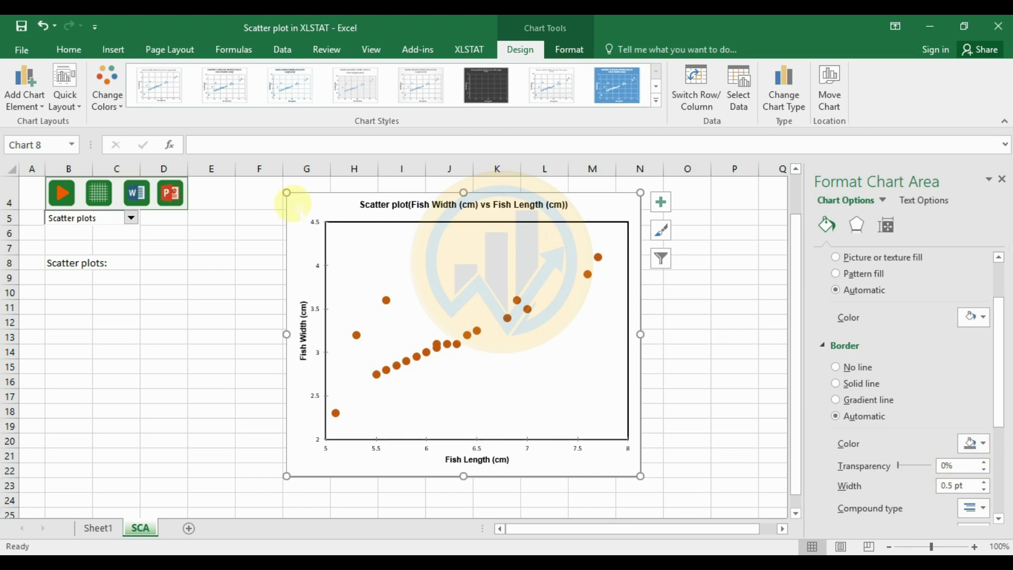
pyautogui.scroll(3, 916, 369)
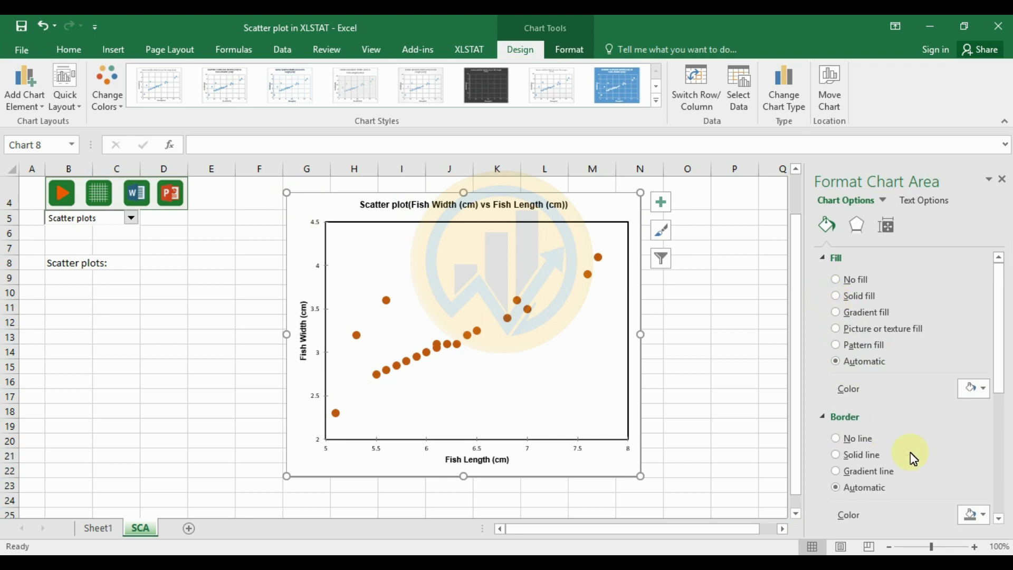
pyautogui.scroll(-1, 921, 414)
pyautogui.click(841, 407)
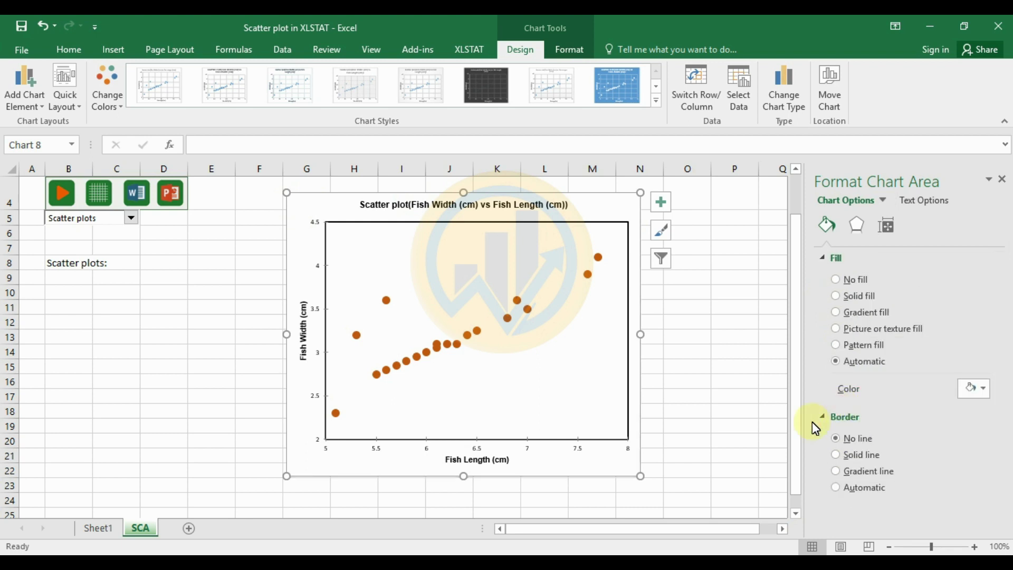
pyautogui.click(744, 381)
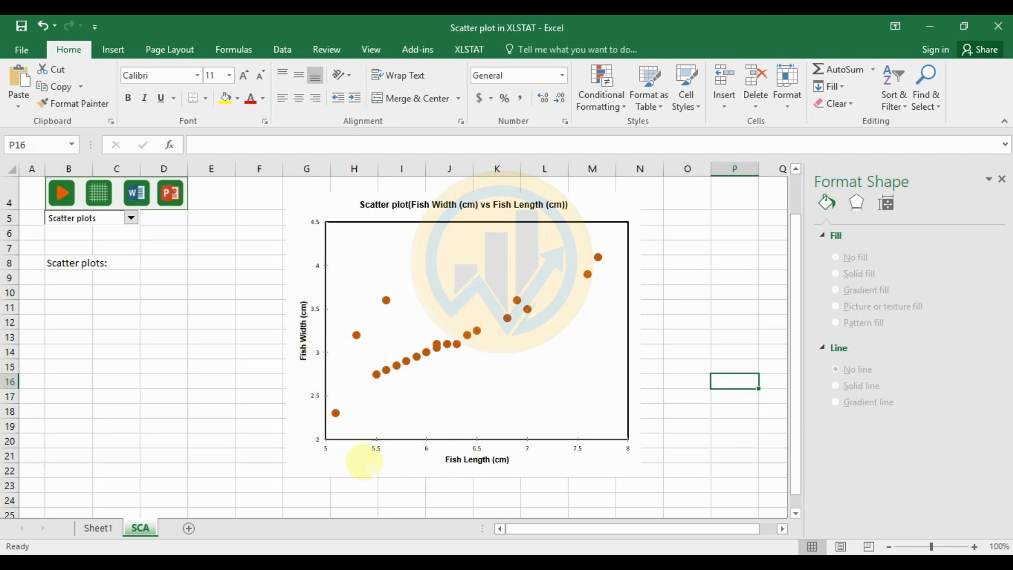
# - Set the vertical axis labels to Times New Roman, size 12
pyautogui.click(319, 274)
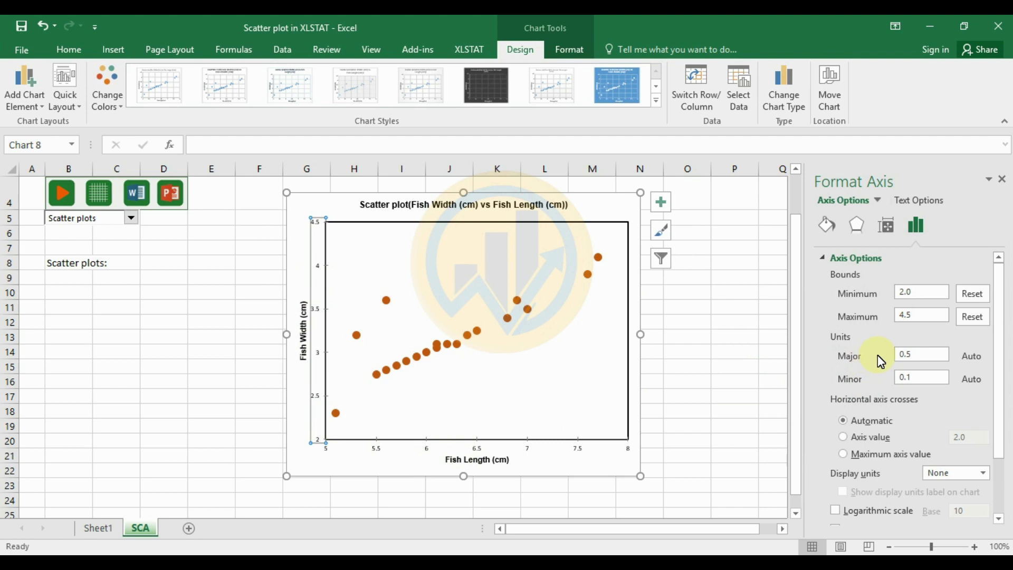
pyautogui.scroll(-3, 929, 370)
pyautogui.scroll(3, 936, 403)
pyautogui.click(78, 53)
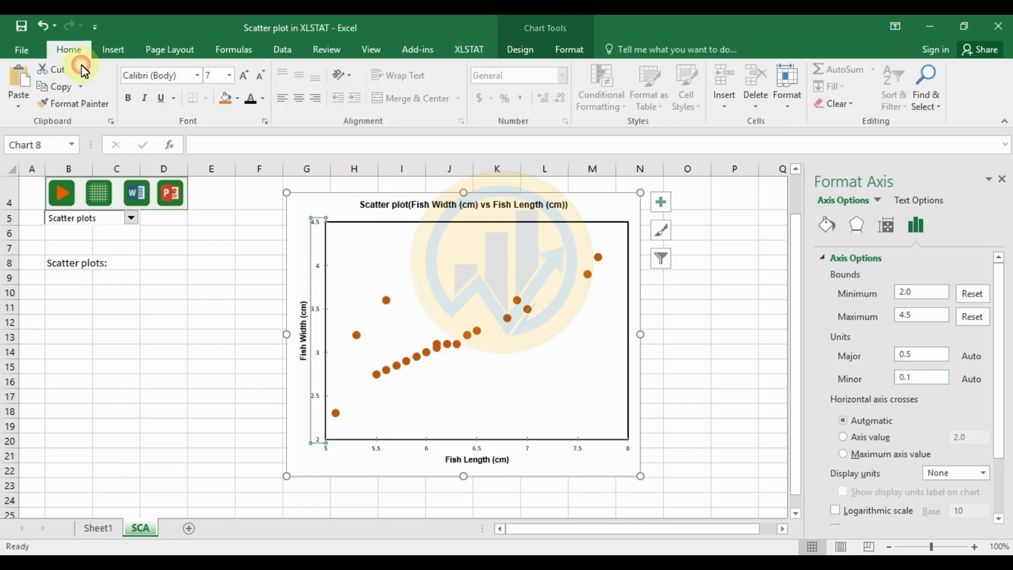
pyautogui.click(197, 76)
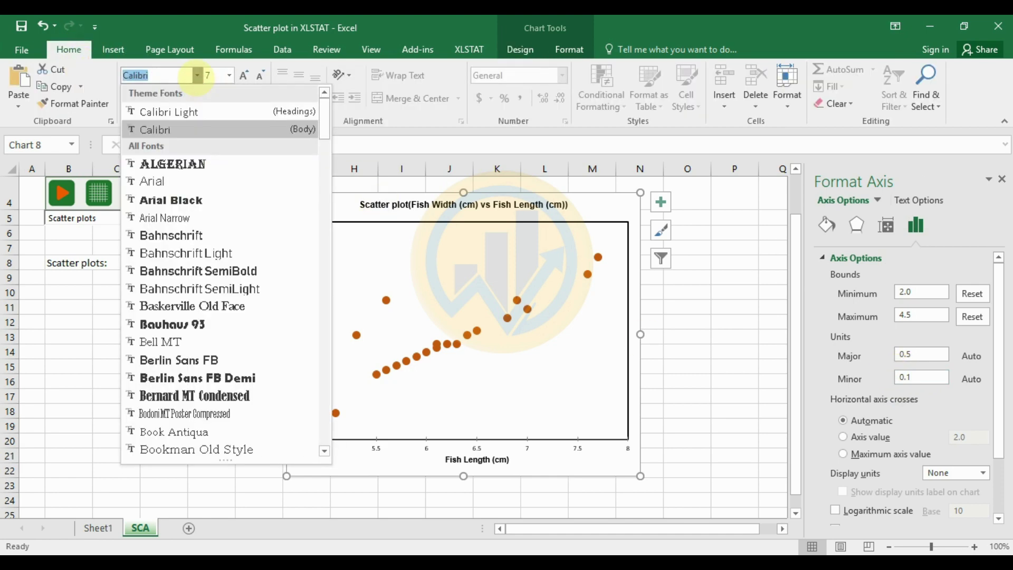
pyautogui.write('Times New Roma')
pyautogui.press('Return')
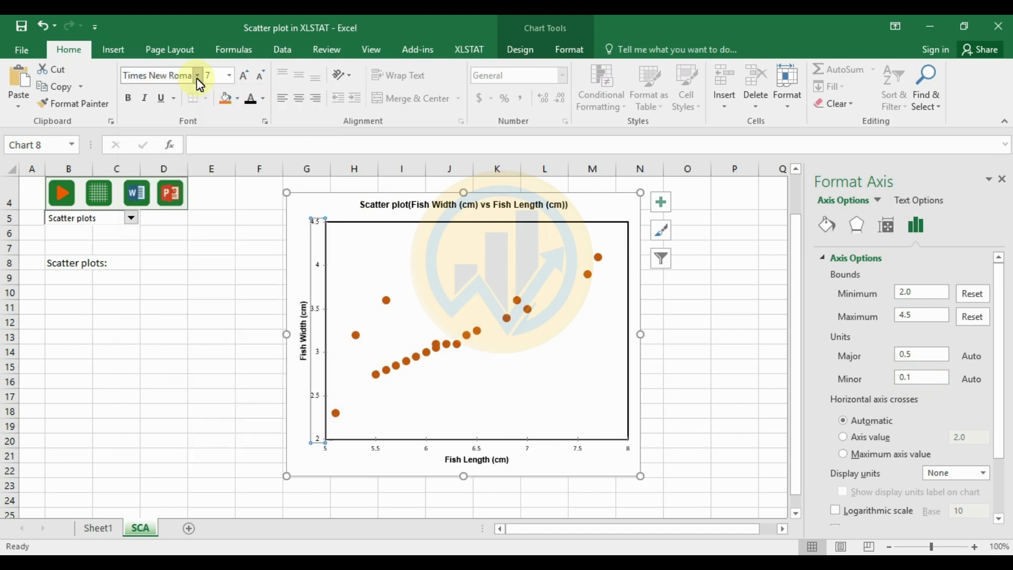
pyautogui.click(230, 77)
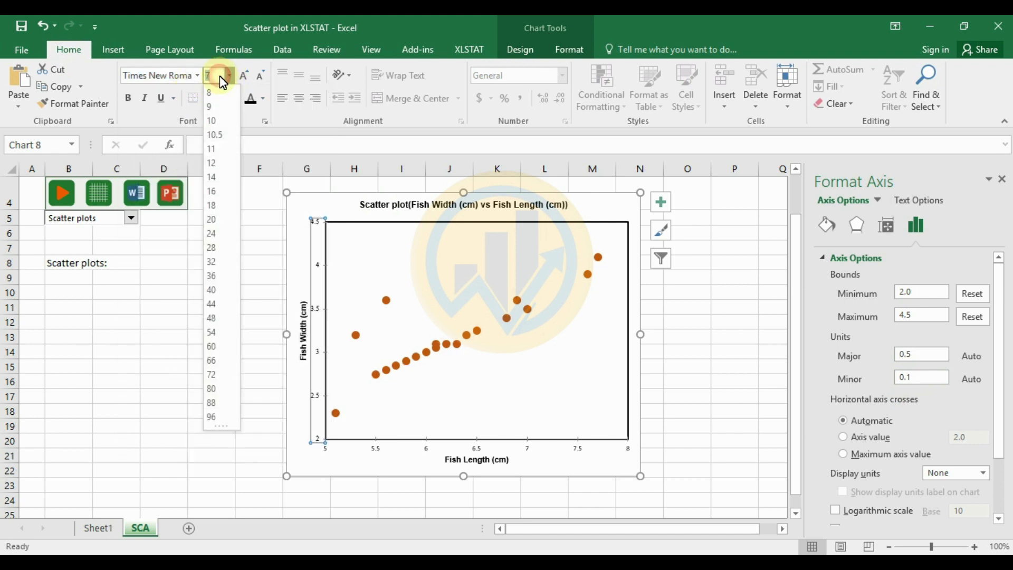
pyautogui.click(210, 164)
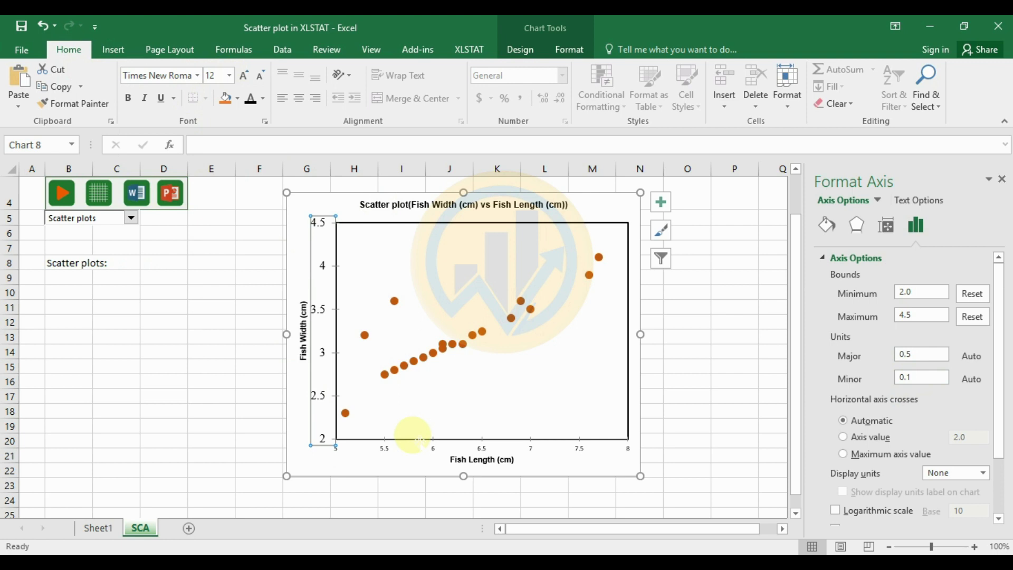
# - Set the horizontal axis numbers to Times New Roman, size 12
pyautogui.click(390, 445)
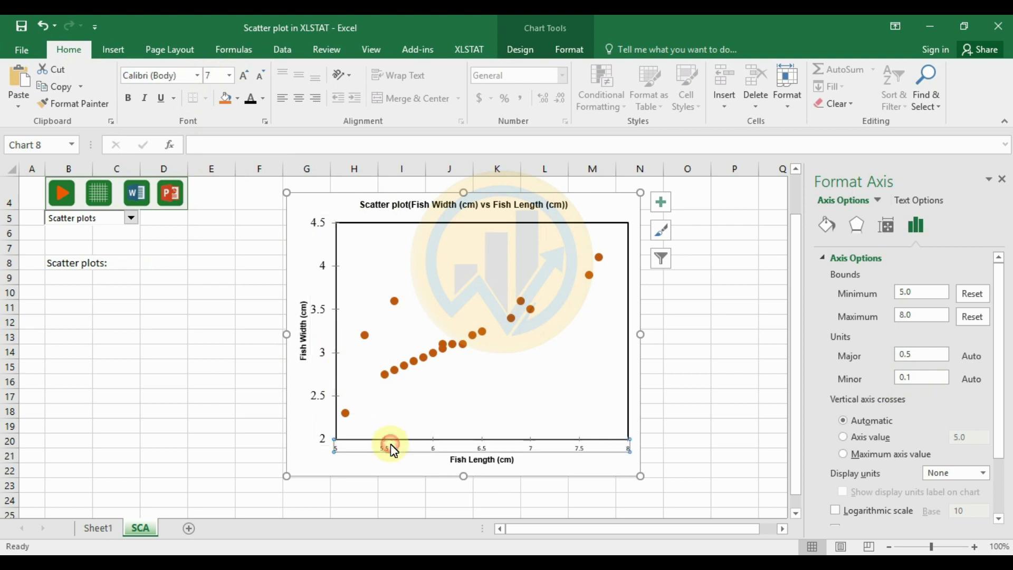
pyautogui.click(197, 76)
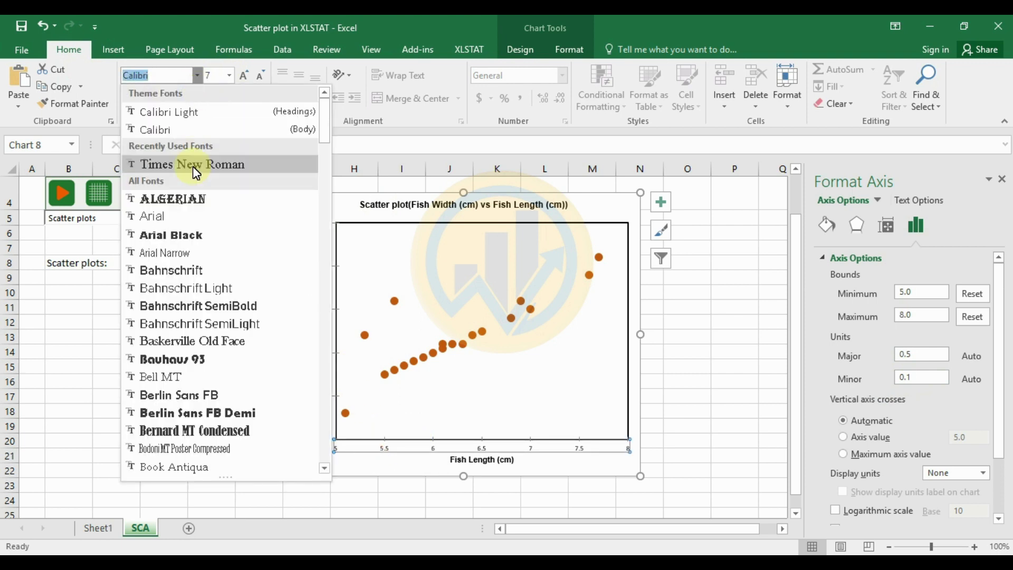
pyautogui.click(192, 165)
pyautogui.click(229, 75)
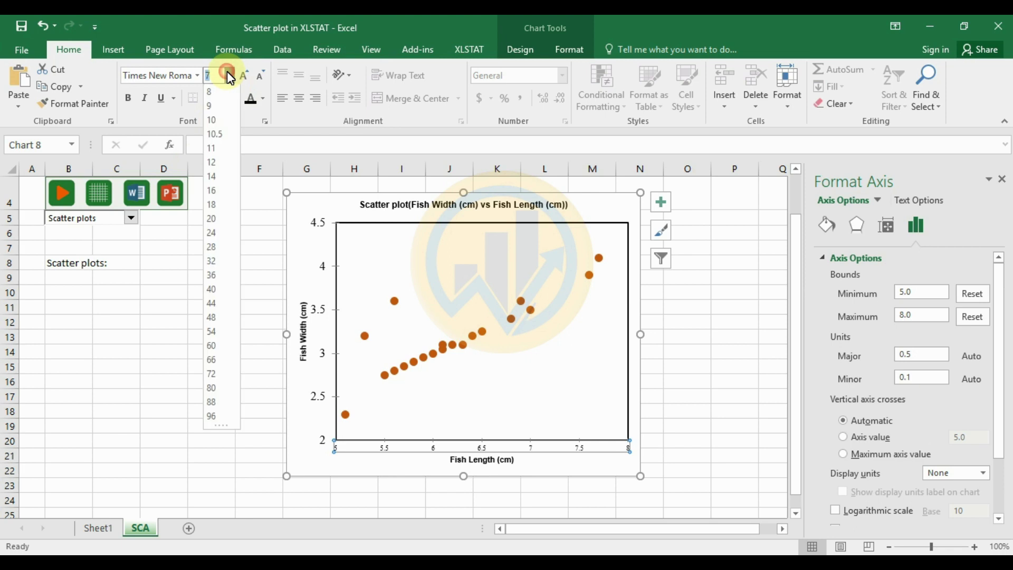
pyautogui.click(211, 163)
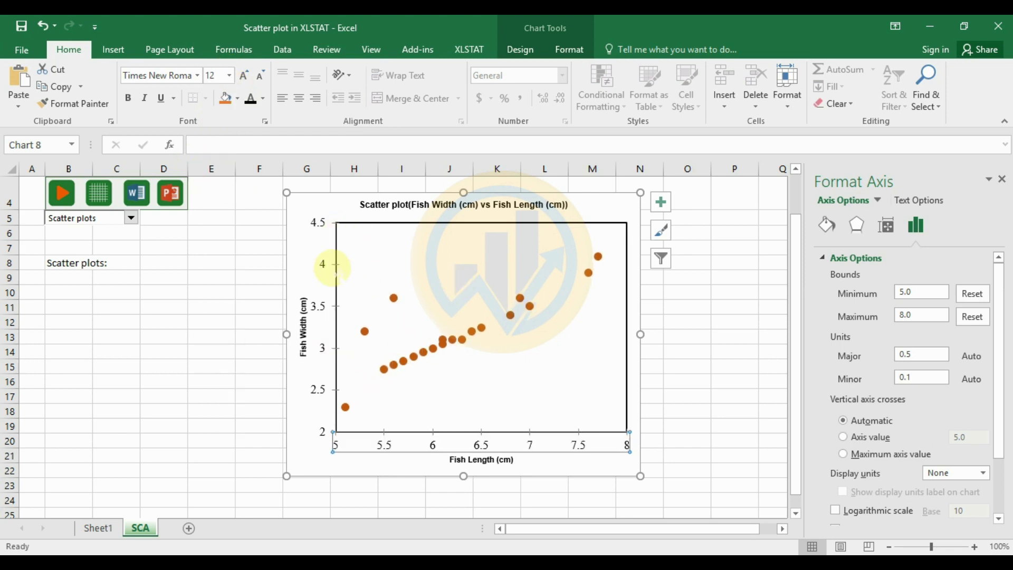
pyautogui.click(304, 324)
pyautogui.click(198, 75)
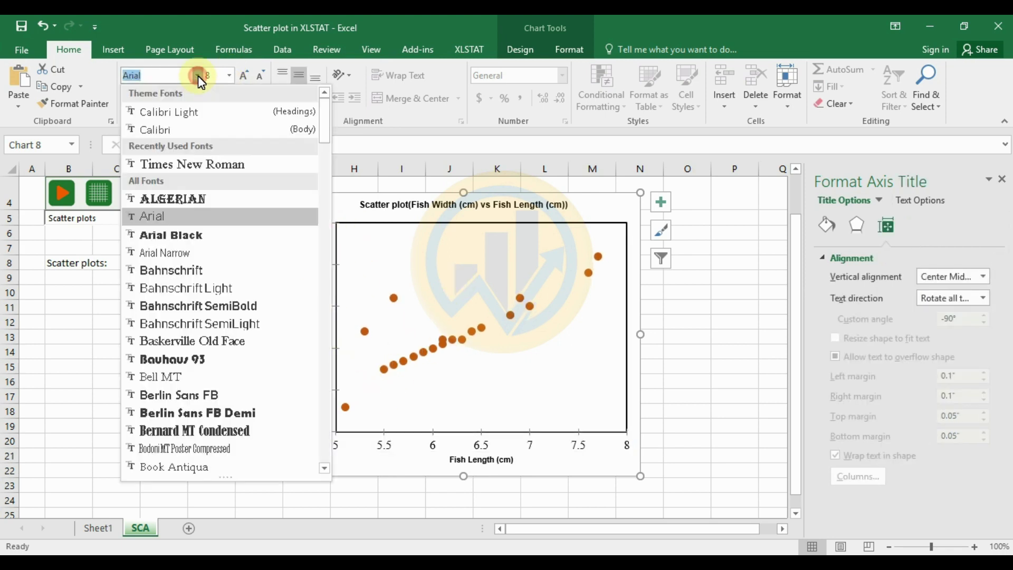
# - Make the Fish Width (cm) axis title Times New Roman, enlarged to size 12
pyautogui.click(191, 164)
pyautogui.click(244, 76)
pyautogui.click(244, 76)
pyautogui.click(244, 76)
pyautogui.click(244, 77)
pyautogui.click(244, 77)
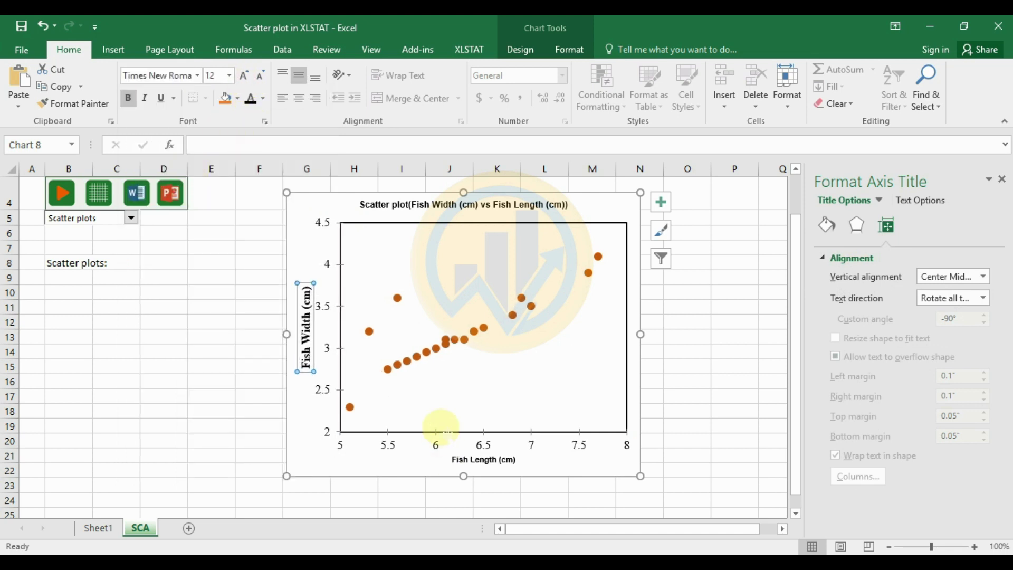
# - Make the Fish Length (cm) axis title Times New Roman, enlarged to size 12
pyautogui.click(477, 459)
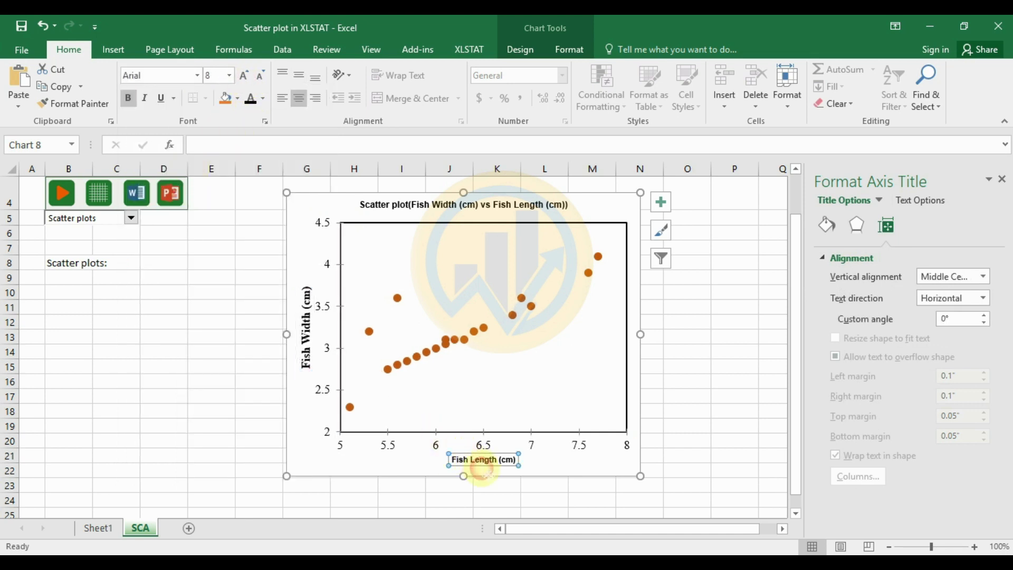
pyautogui.click(201, 75)
pyautogui.click(198, 161)
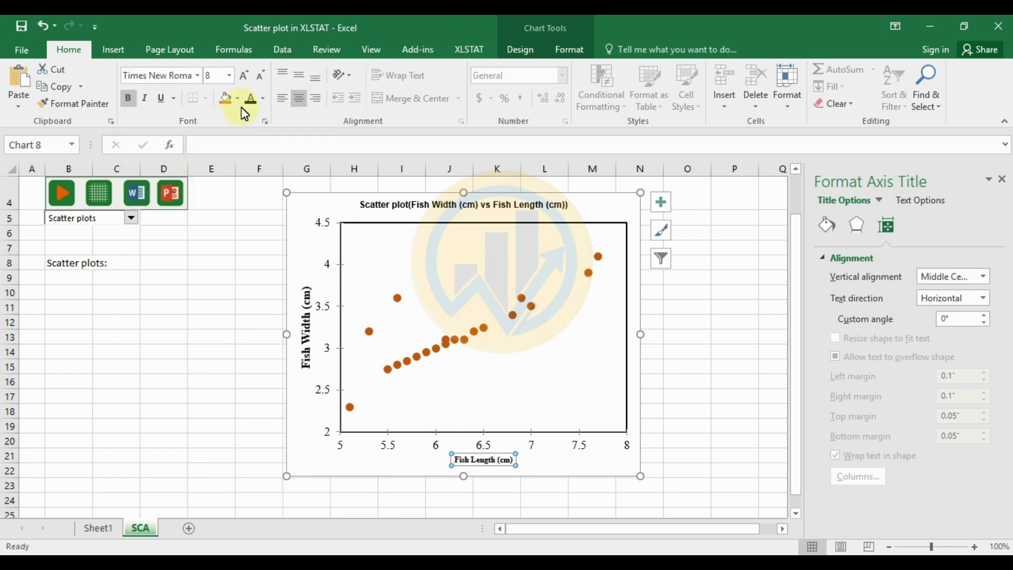
pyautogui.click(243, 77)
pyautogui.click(242, 77)
pyautogui.click(243, 78)
pyautogui.click(243, 77)
pyautogui.click(243, 77)
# - Set the chart title to Times New Roman, size 12
pyautogui.click(400, 208)
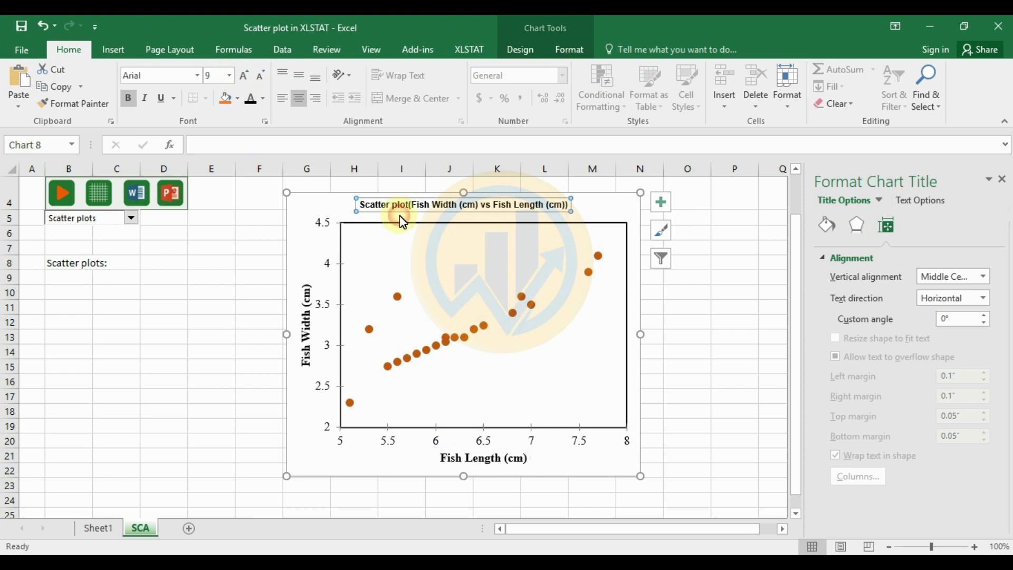
pyautogui.click(197, 75)
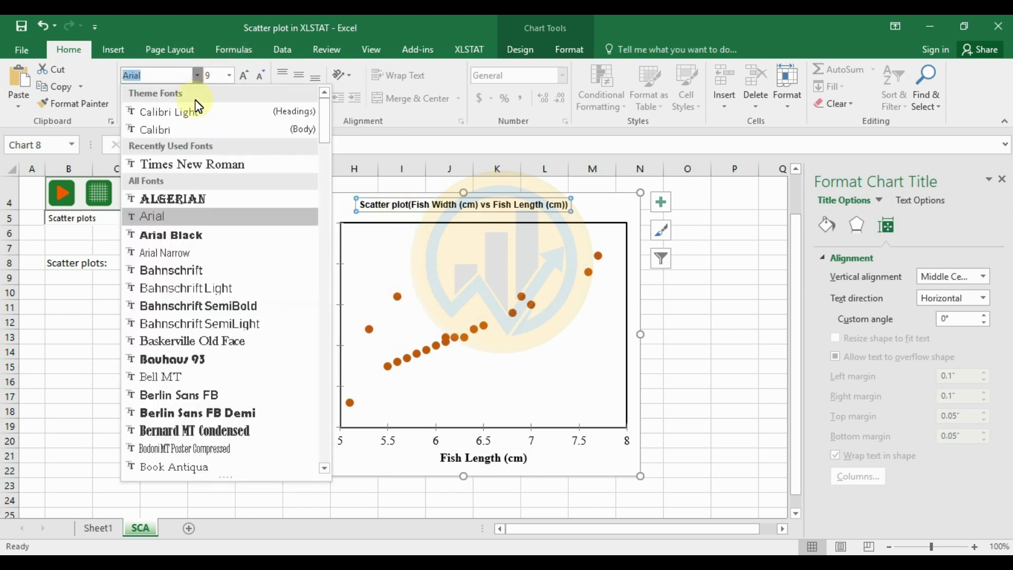
pyautogui.click(201, 164)
pyautogui.click(229, 75)
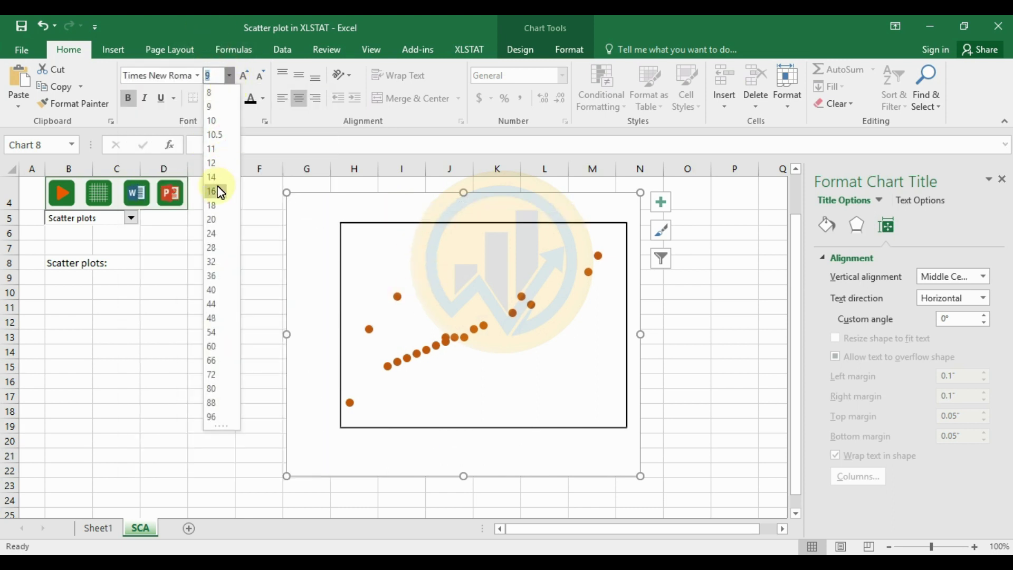
pyautogui.click(213, 162)
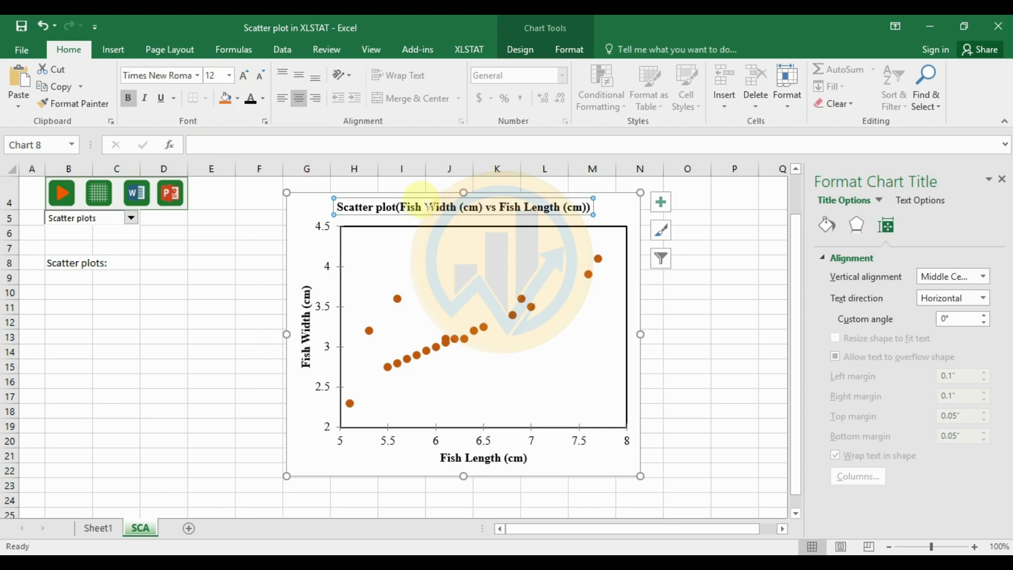
pyautogui.click(441, 206)
pyautogui.press('Escape')
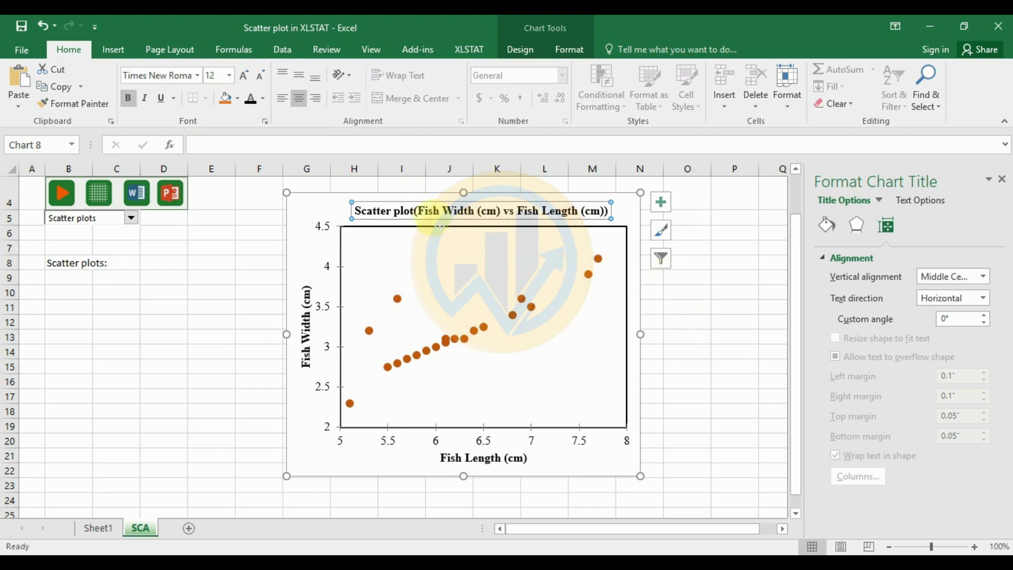
# - Delete the parenthesised text so the chart title reads 'Scatter plot'
pyautogui.click(687, 307)
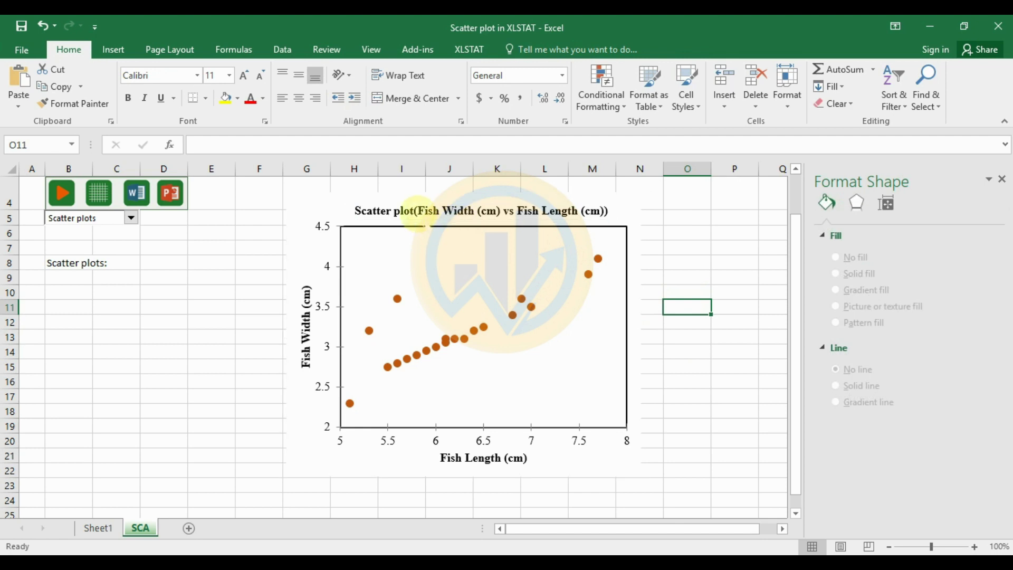
pyautogui.click(416, 214)
pyautogui.click(412, 212)
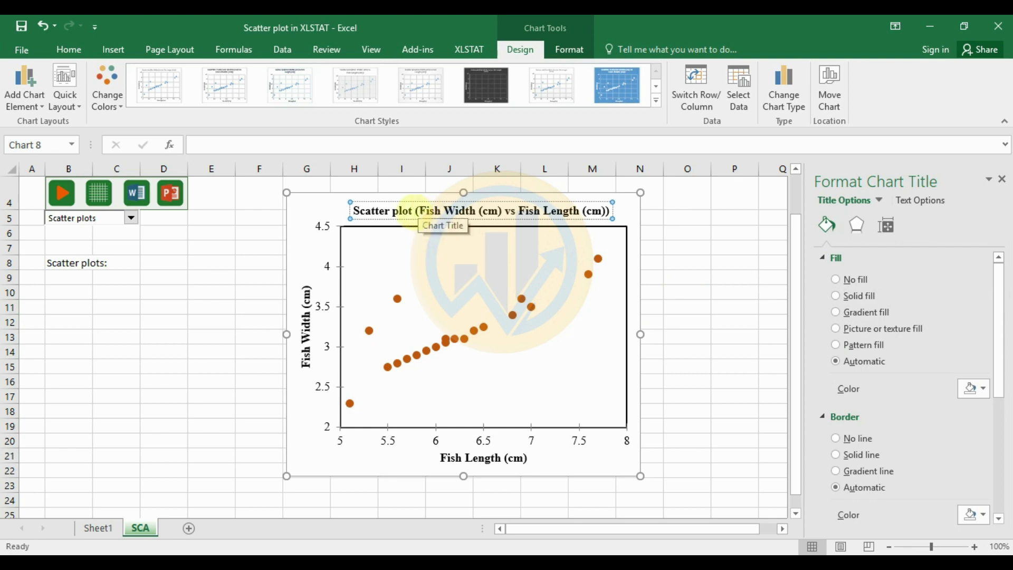
pyautogui.moveTo(525, 215); pyautogui.dragTo(607, 216)
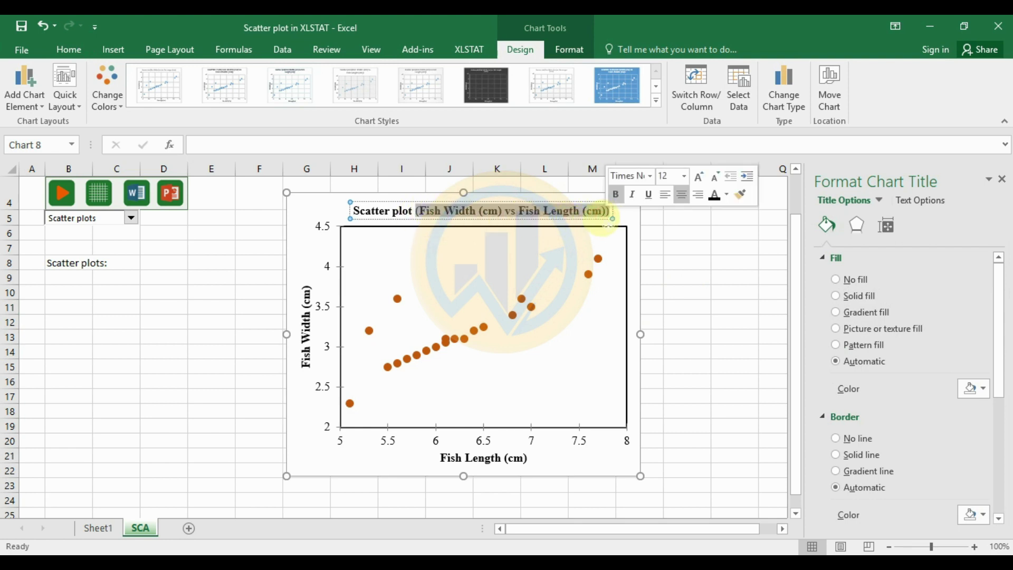
pyautogui.press('BackSpace')
pyautogui.click(742, 292)
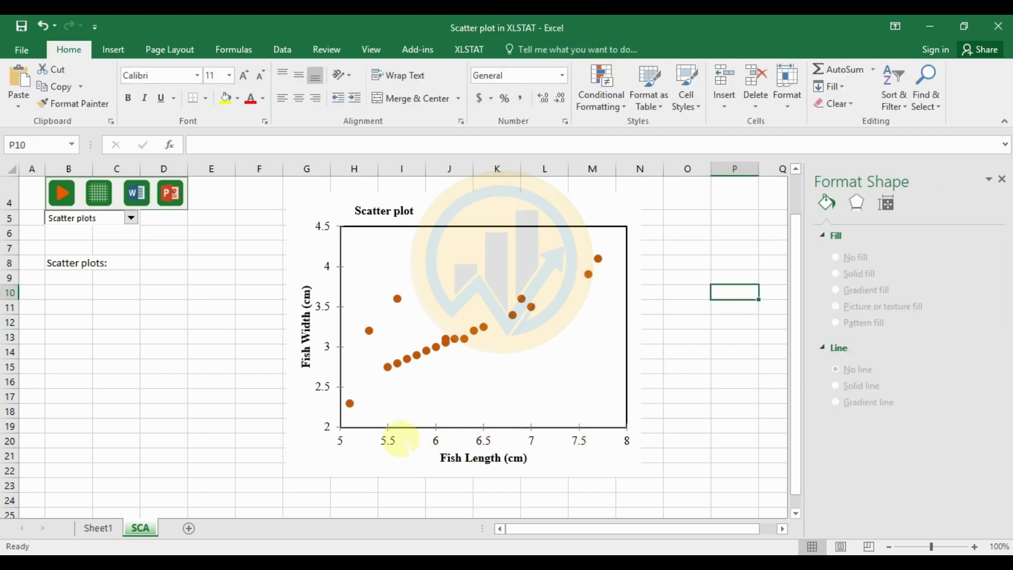
# - Make the horizontal and vertical axis numbers bold
pyautogui.click(395, 447)
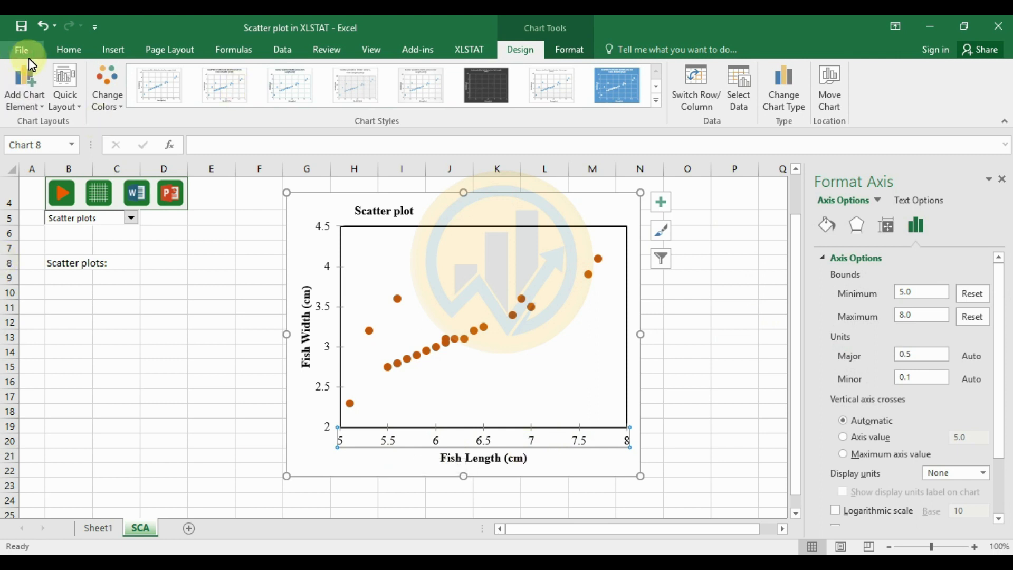
pyautogui.click(69, 46)
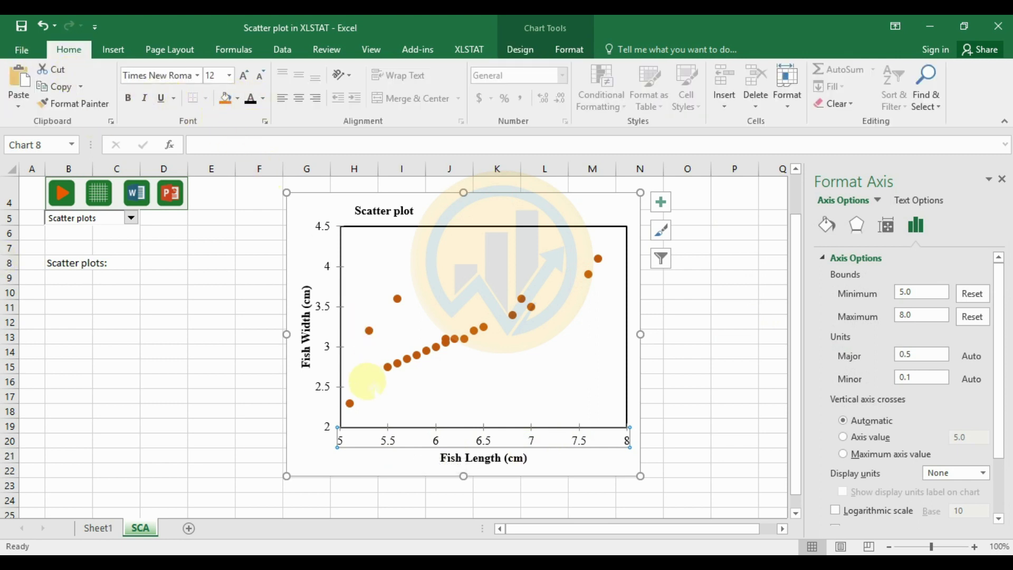
pyautogui.click(127, 100)
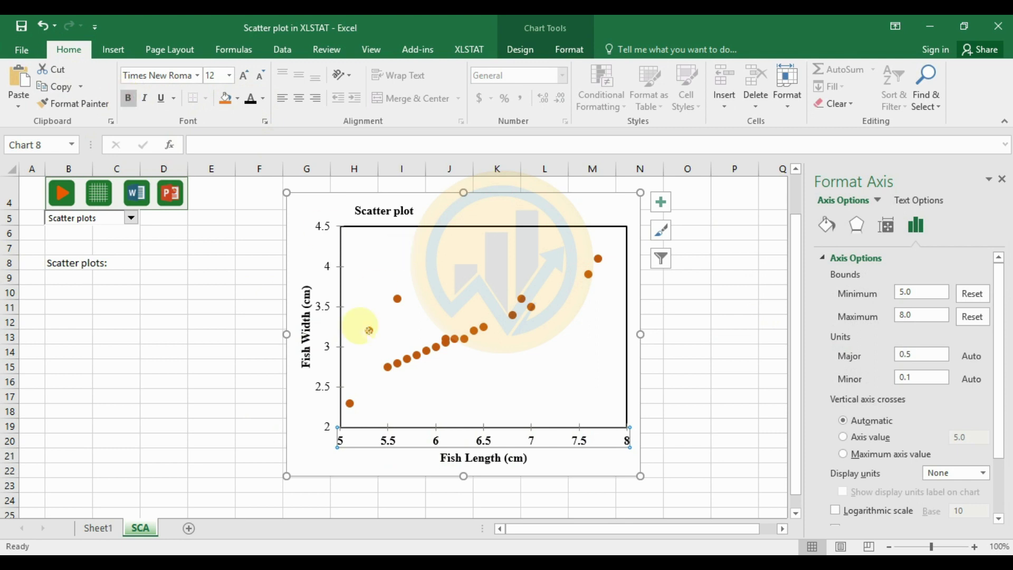
pyautogui.click(324, 306)
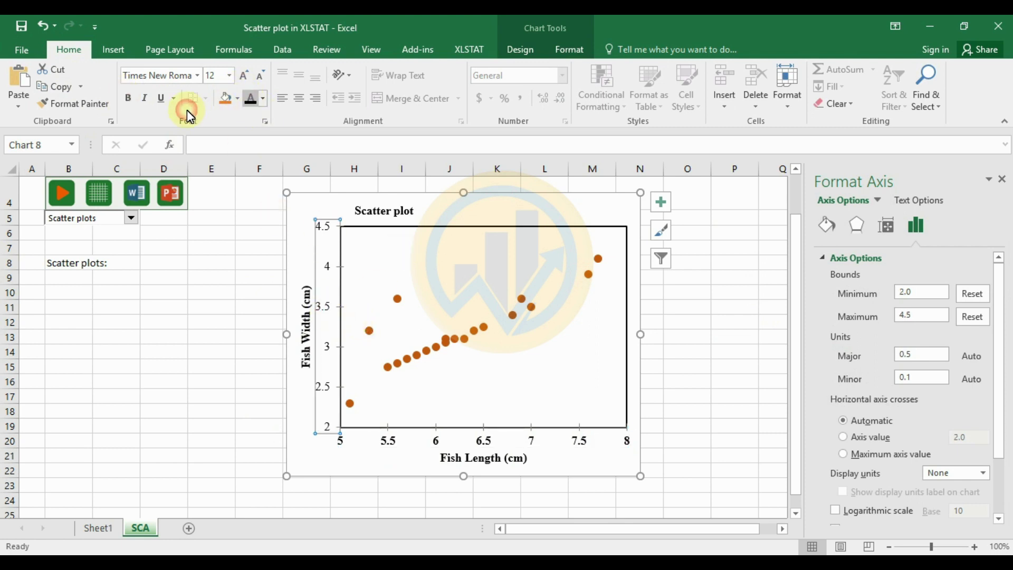
pyautogui.click(126, 98)
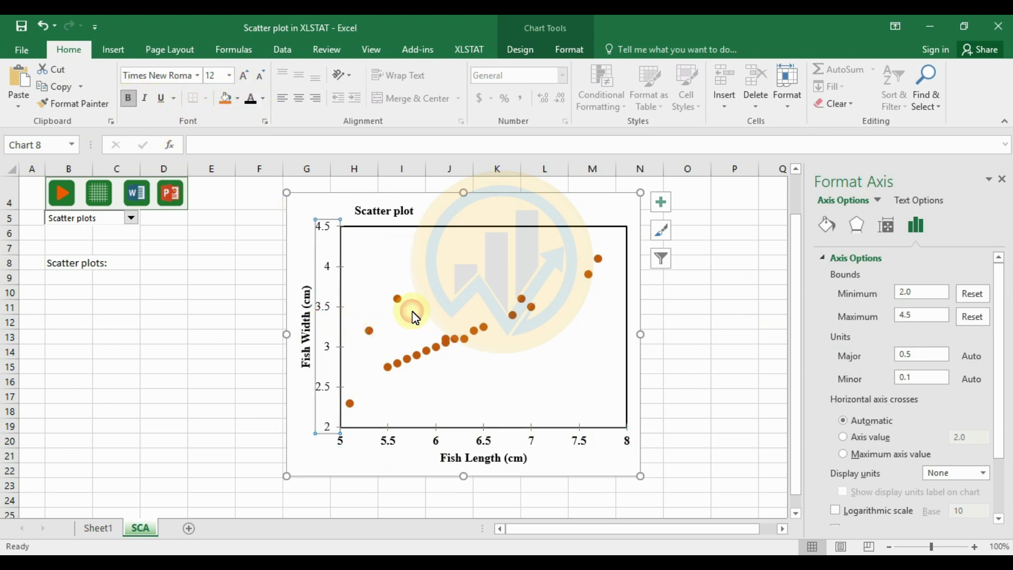
pyautogui.click(701, 325)
pyautogui.click(999, 179)
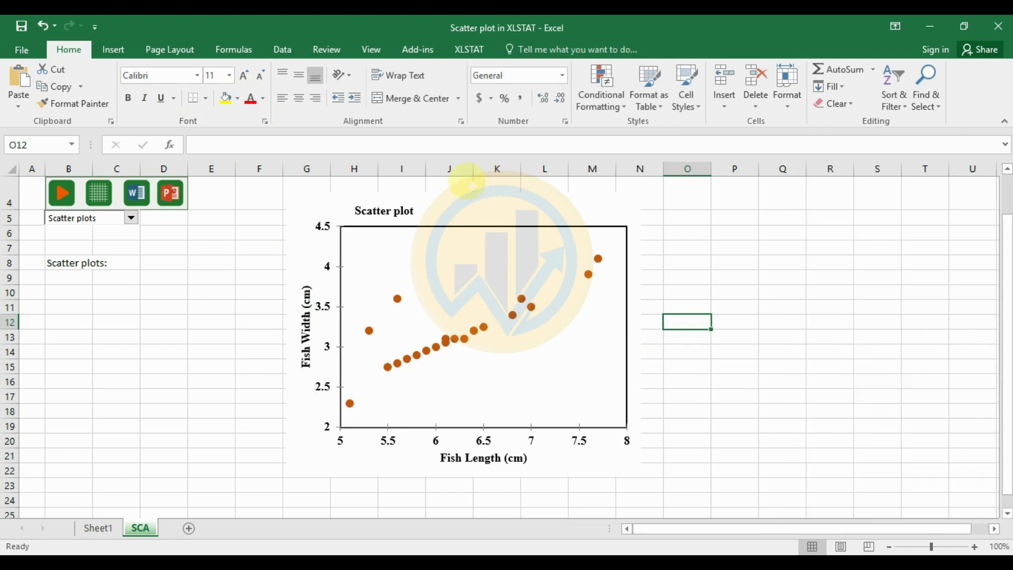
# - Centre the 'Scatter plot' title above the plot area
pyautogui.click(388, 207)
pyautogui.moveTo(387, 200); pyautogui.dragTo(483, 203)
pyautogui.click(786, 317)
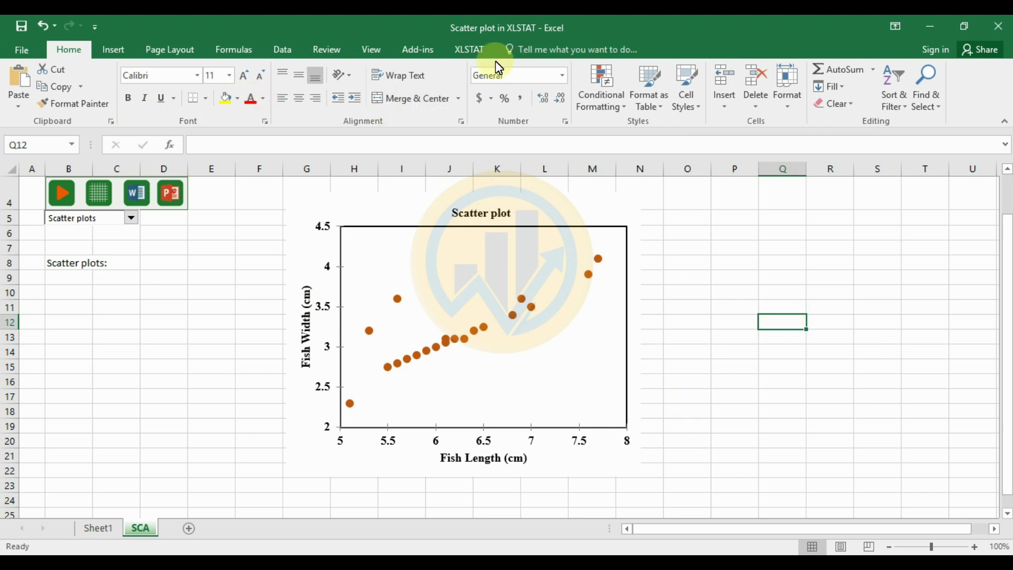
# - Shift the whole chart further right on the sheet
pyautogui.click(471, 50)
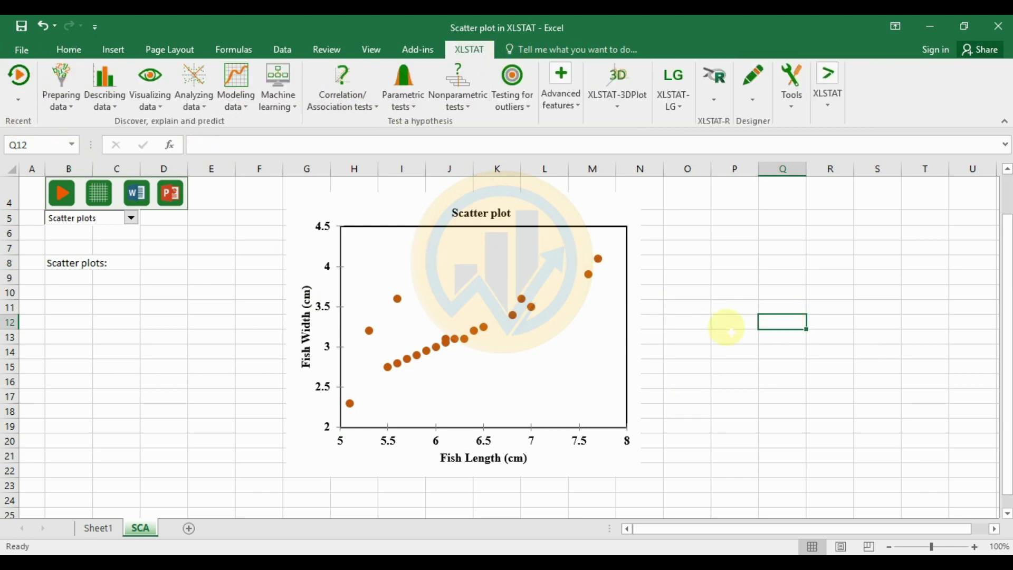
pyautogui.moveTo(375, 204); pyautogui.dragTo(324, 208)
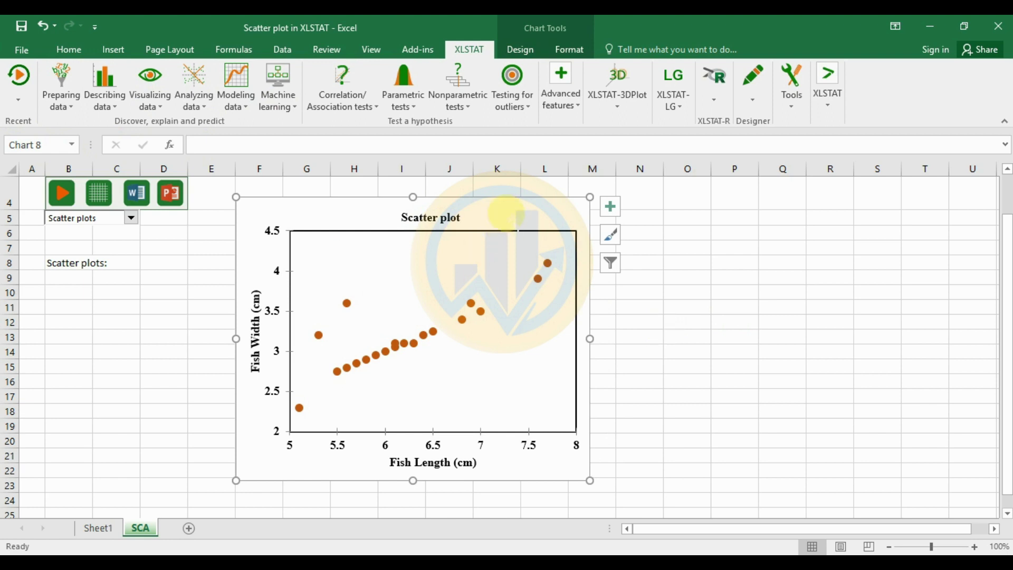
pyautogui.moveTo(506, 202); pyautogui.dragTo(613, 200)
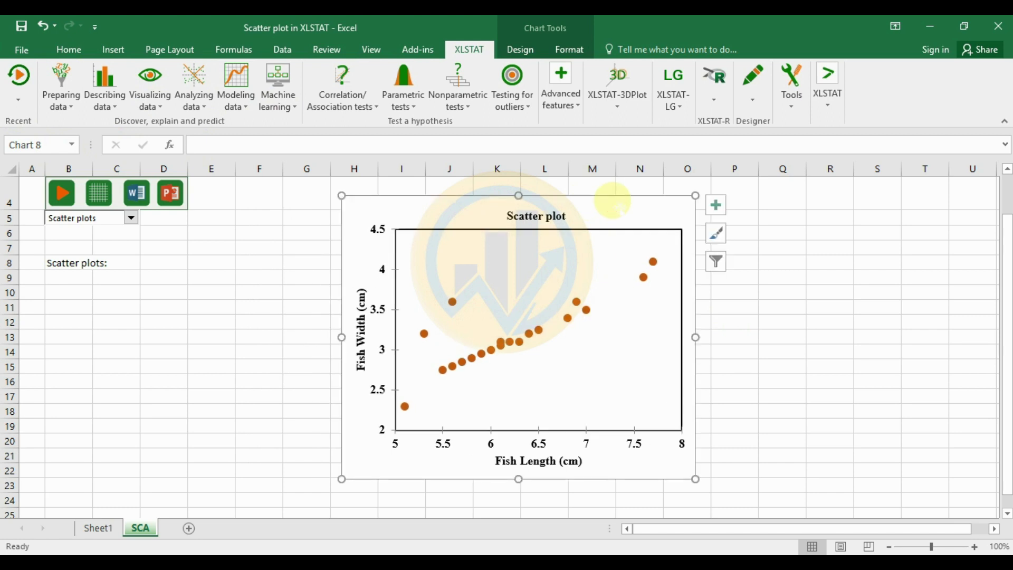